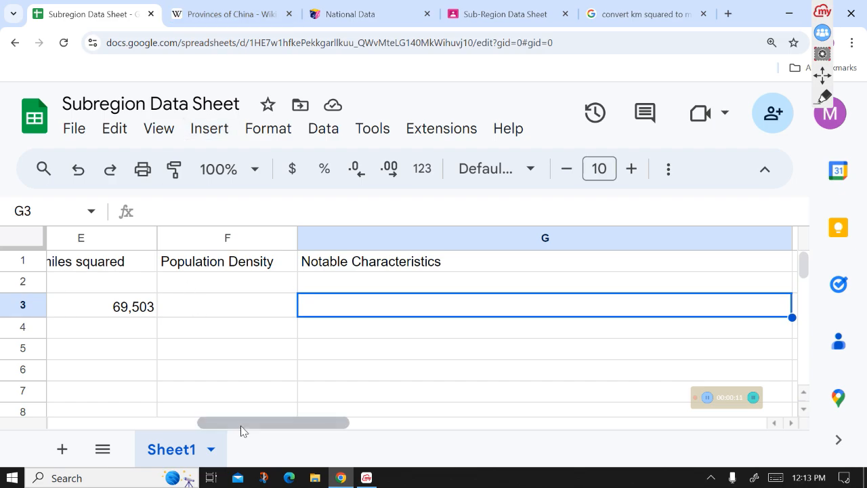
- Set the spreadsheet zoom to 75%
drag(242, 426, 65, 445)
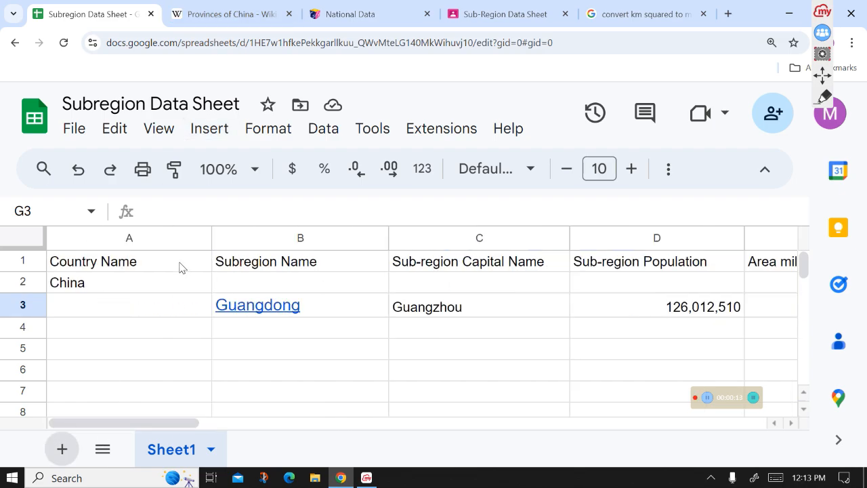
click(254, 170)
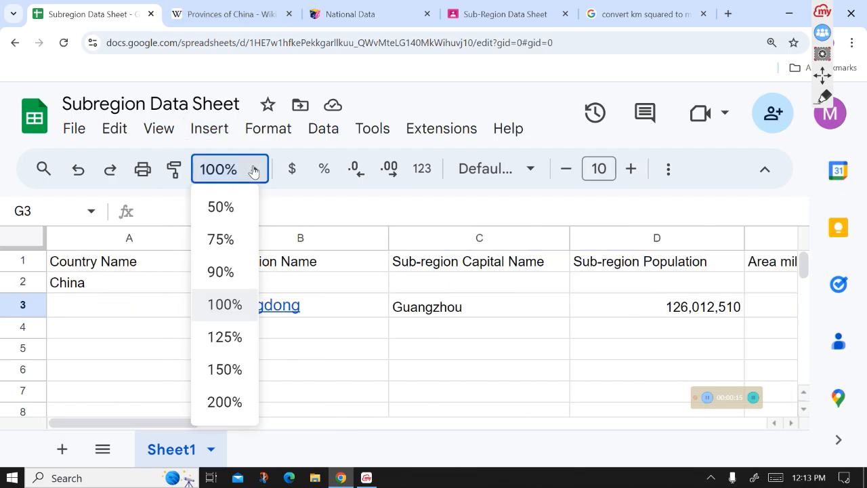
click(238, 206)
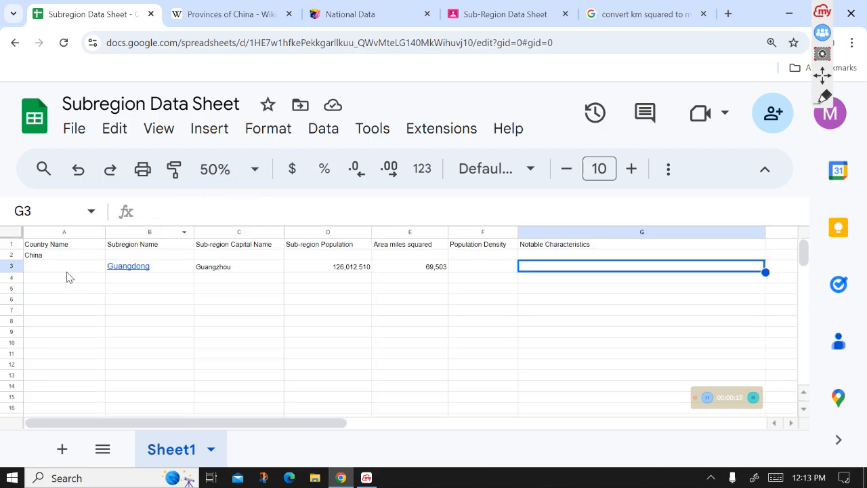
click(216, 172)
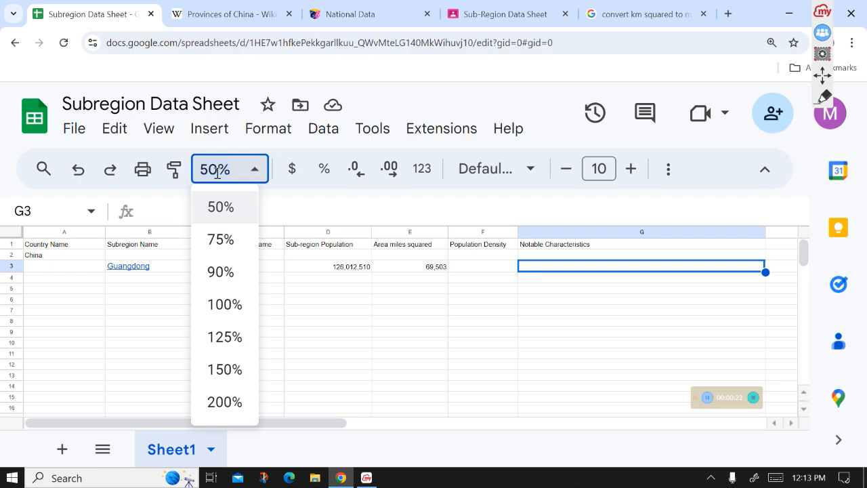
click(223, 242)
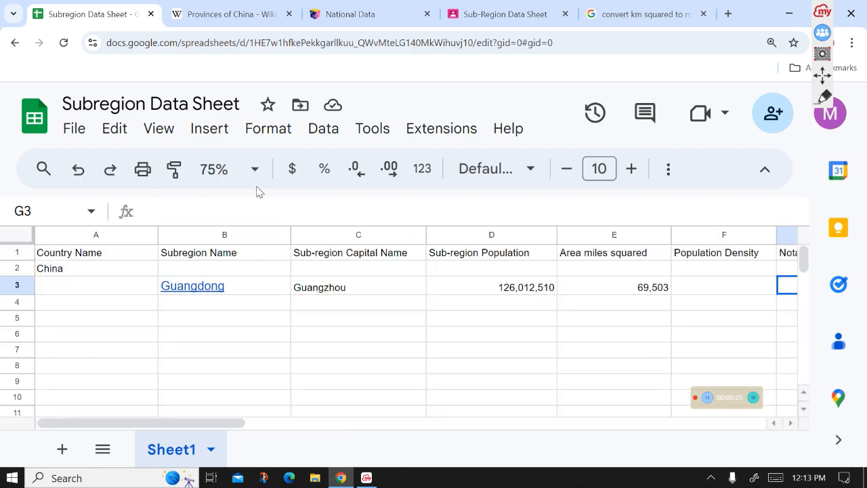
- Read the first assignment instruction about replacing China with the country name
click(136, 268)
click(512, 7)
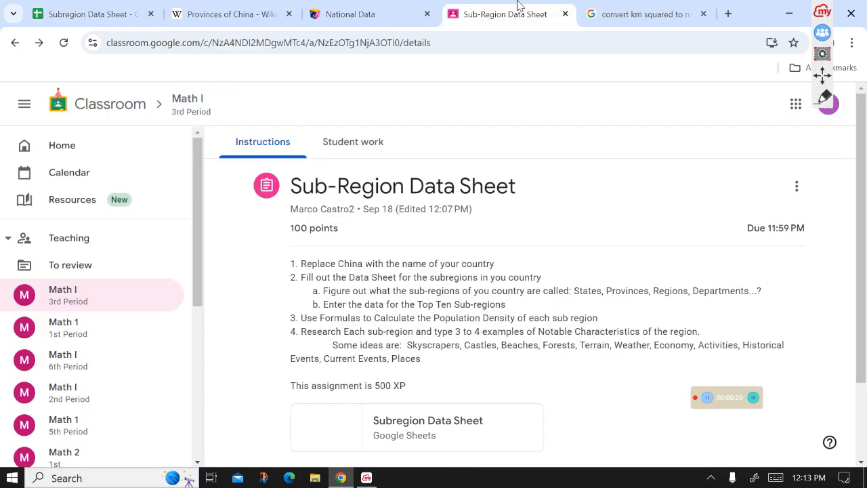
drag(508, 266, 303, 266)
click(83, 5)
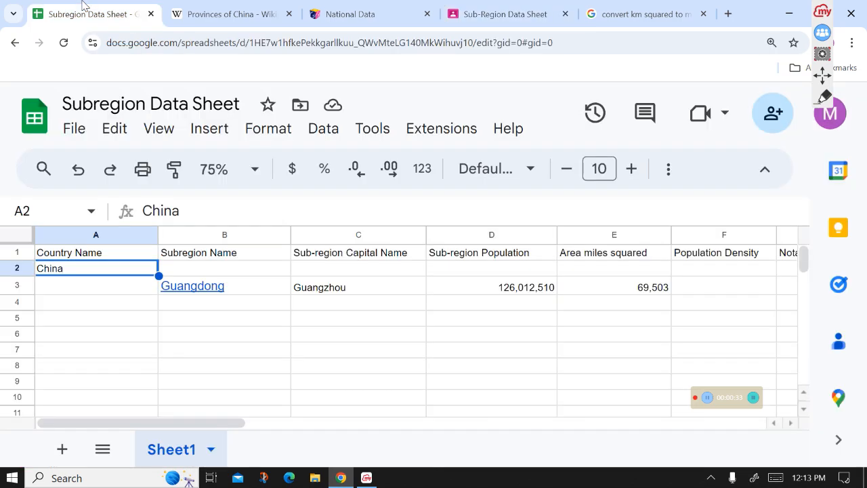
click(206, 211)
drag(206, 211, 141, 217)
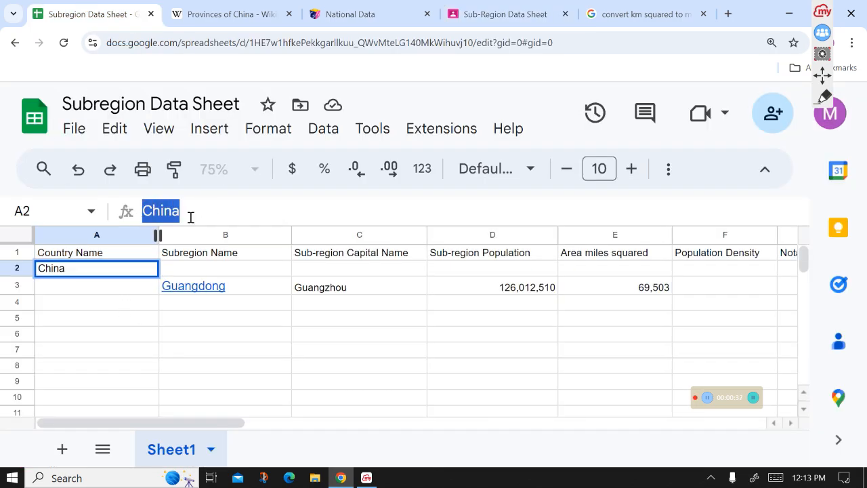
double_click(87, 271)
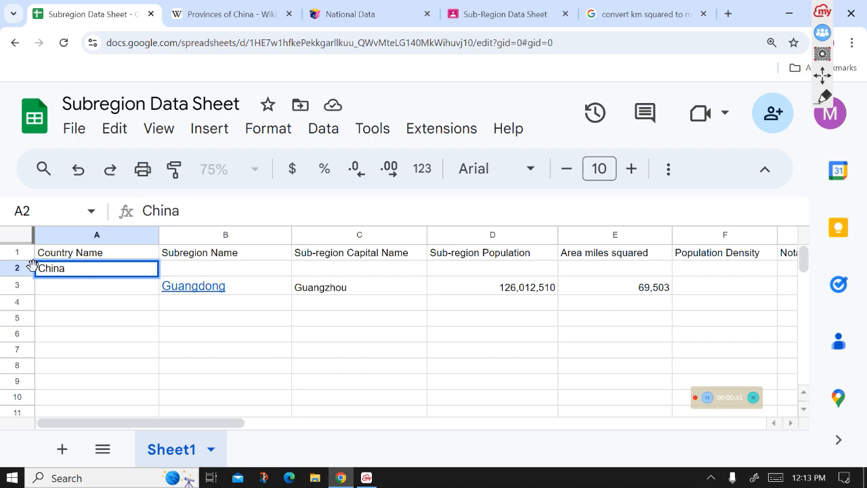
click(243, 288)
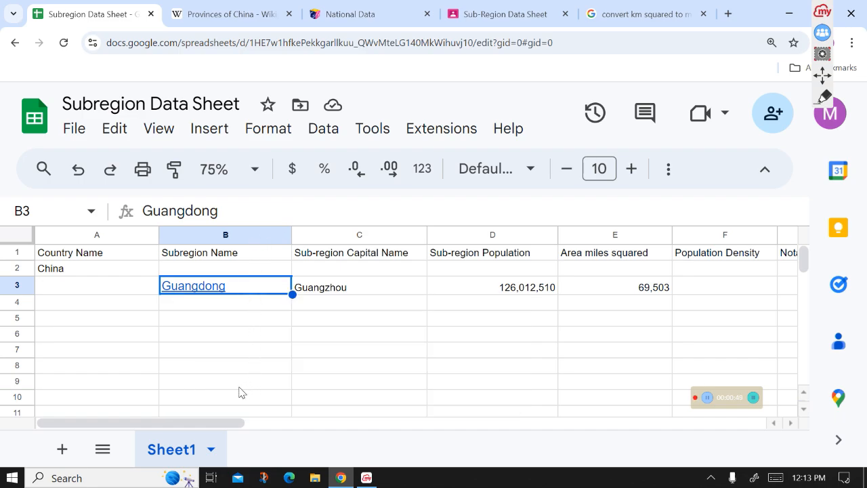
- Read the assignment instruction about entering the top ten sub-regions
click(481, 9)
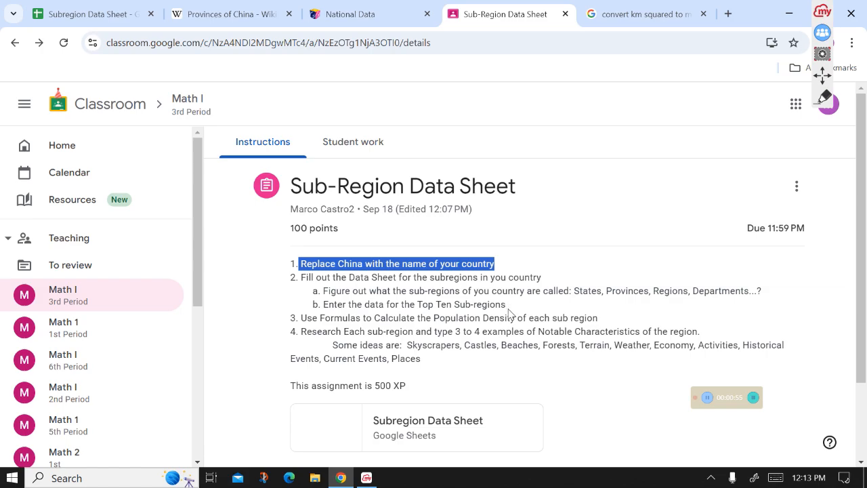
drag(507, 307, 415, 304)
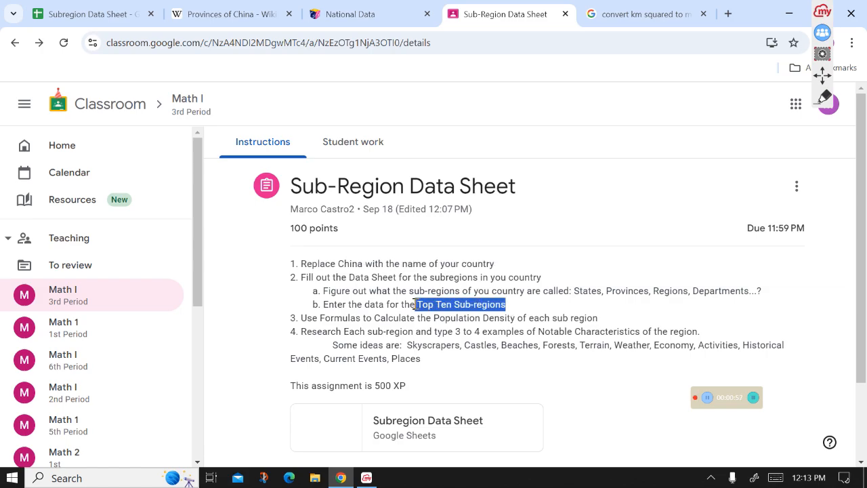
click(594, 242)
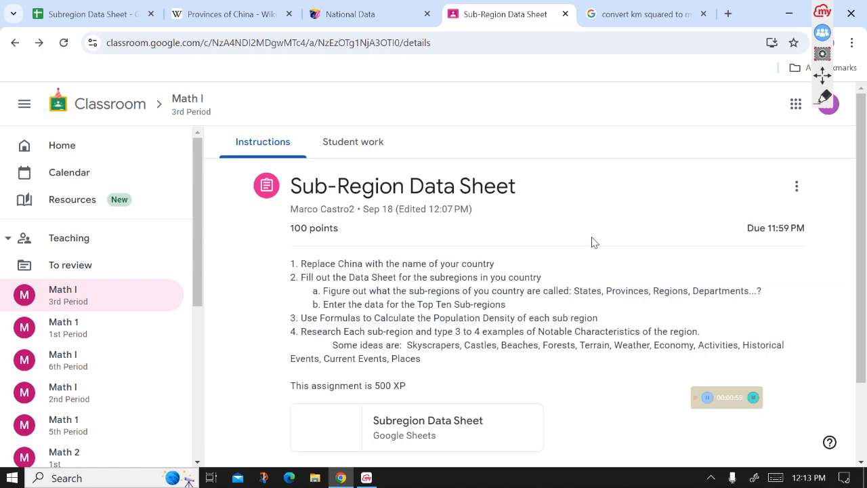
- Toggle the provinces table's population sort to check which provinces are largest
click(267, 8)
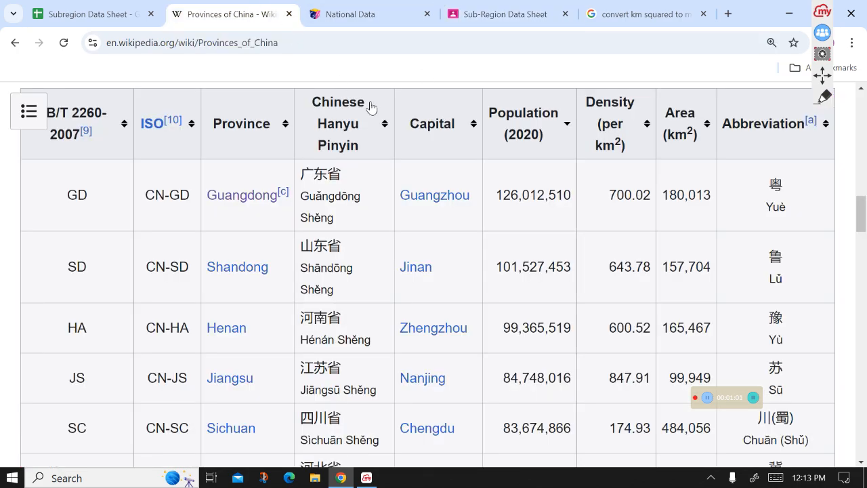
click(556, 155)
click(556, 155)
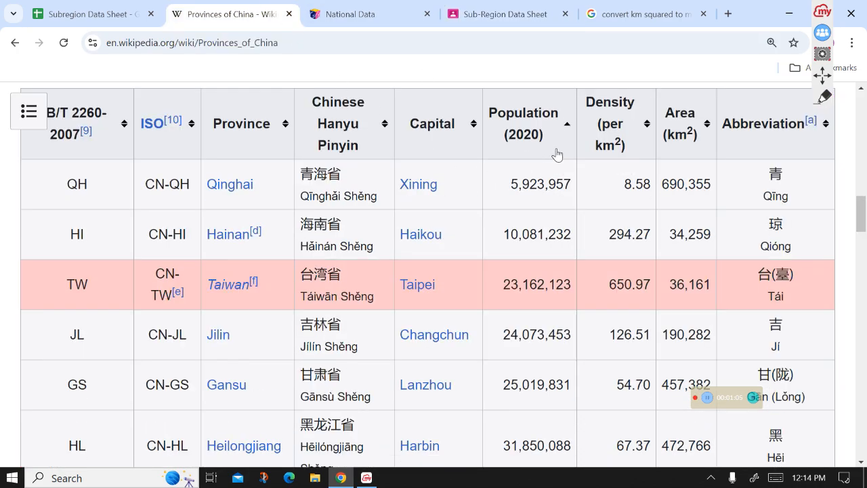
click(556, 155)
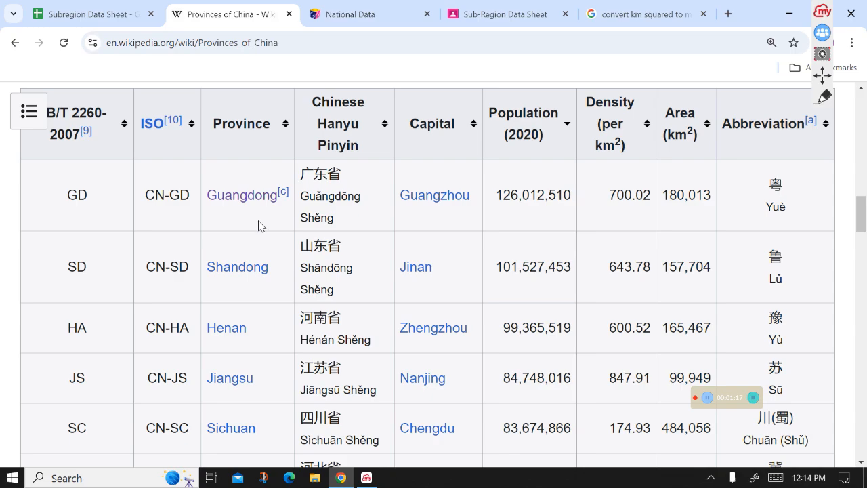
- Copy Shandong from the Wikipedia provinces table into cell B4 of the sheet
drag(278, 270, 208, 272)
key(ctrl+c)
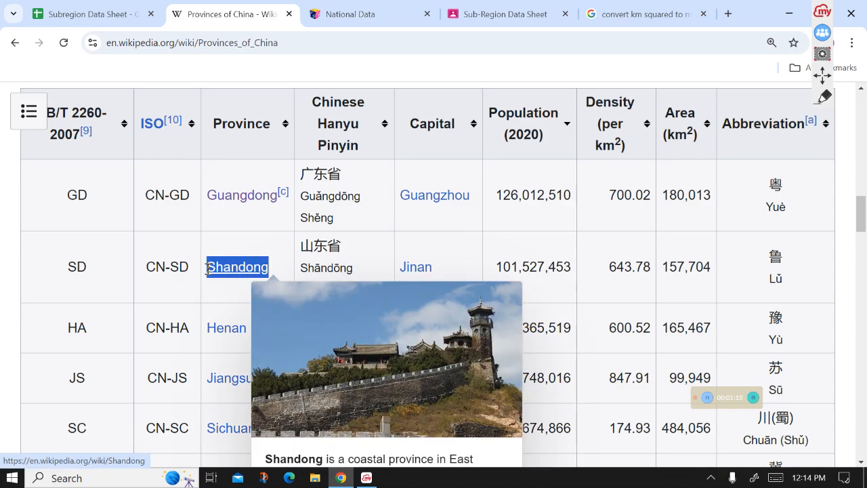
click(95, 14)
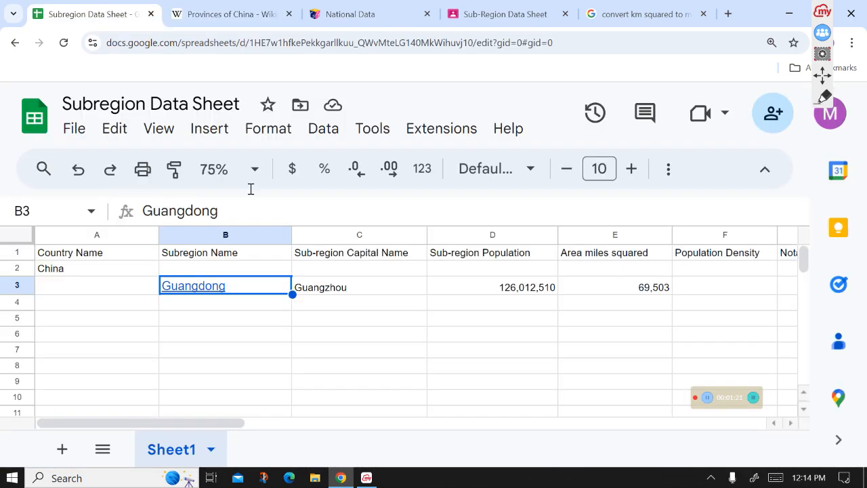
click(269, 304)
key(ctrl+v)
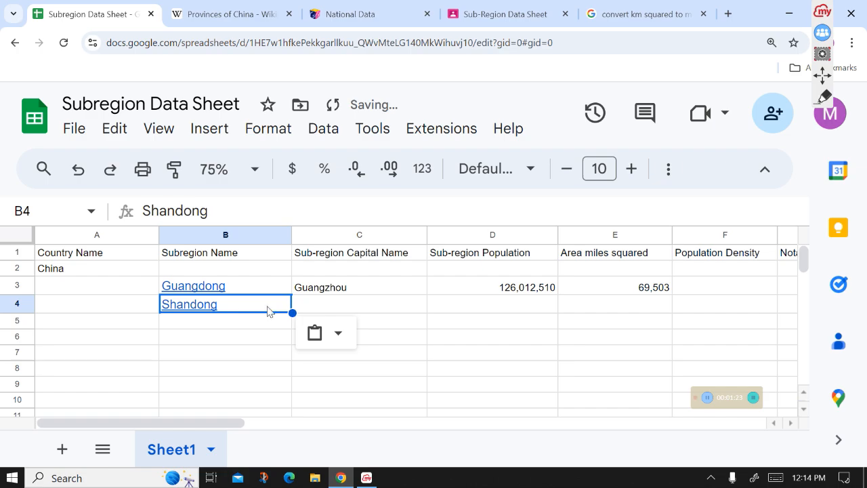
click(267, 326)
- Copy Henan from the provinces table into cell B5
click(213, 9)
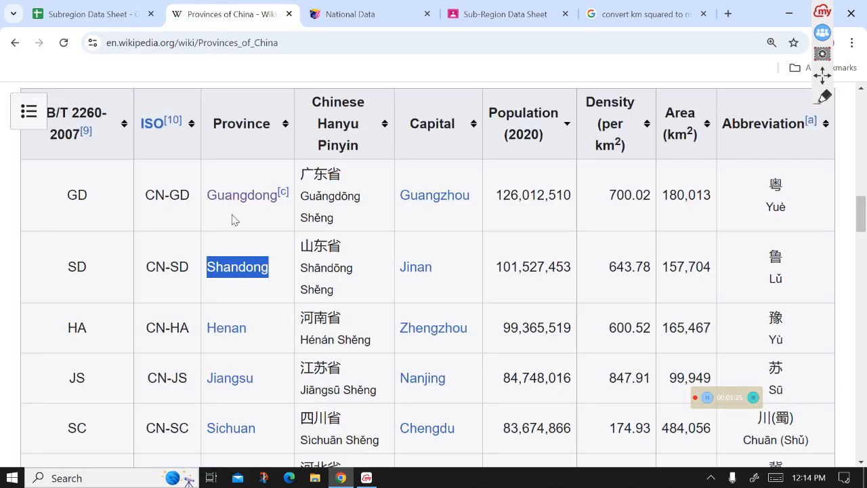
drag(255, 337, 206, 332)
key(ctrl+c)
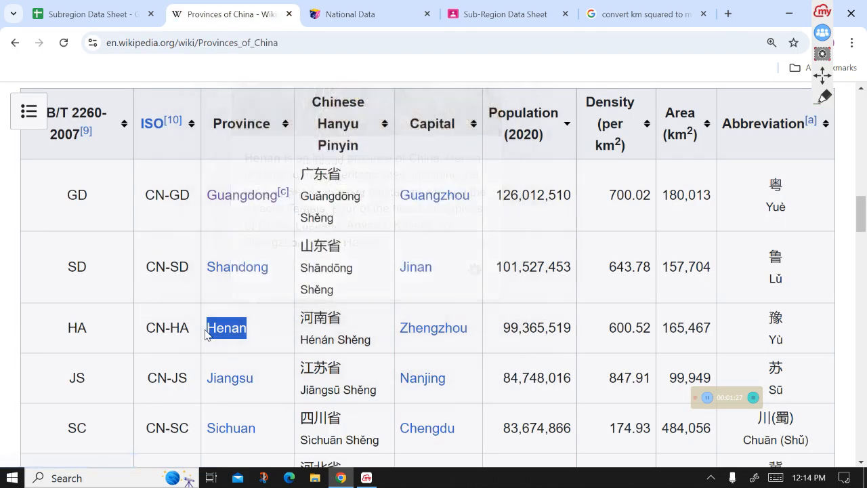
click(122, 10)
key(ctrl+v)
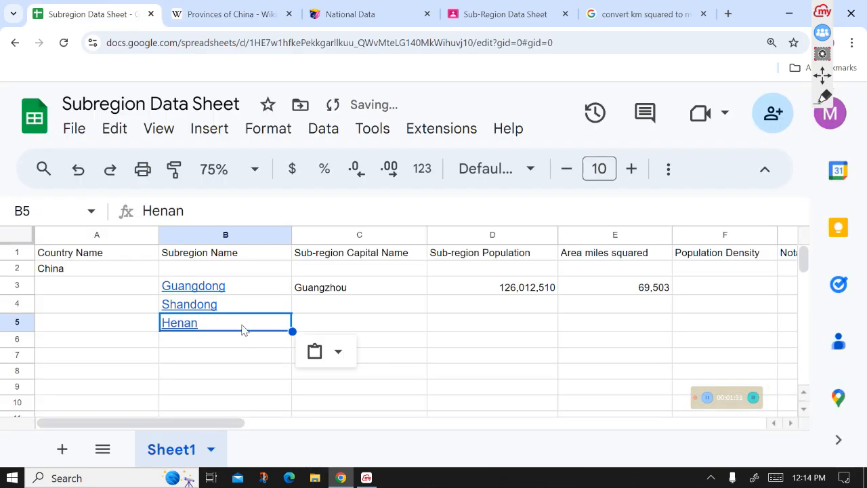
click(243, 340)
- Copy Jiangsu from the provinces table into cell B6
click(212, 4)
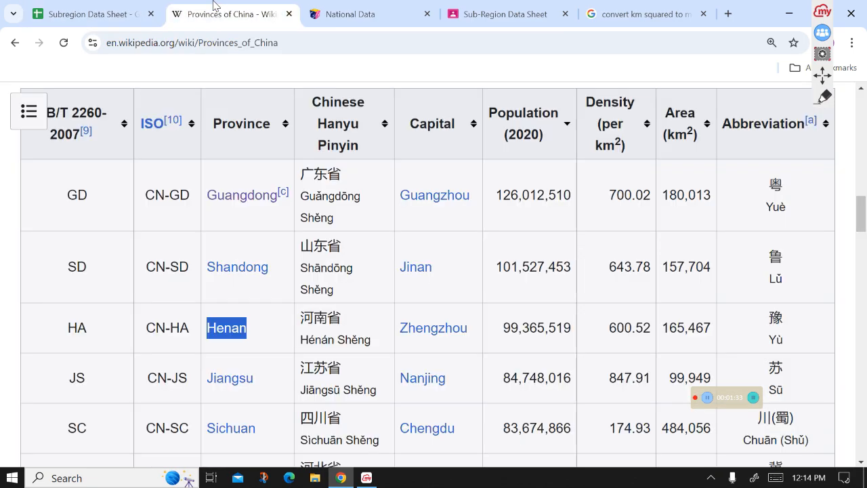
drag(266, 377, 203, 383)
key(ctrl+c)
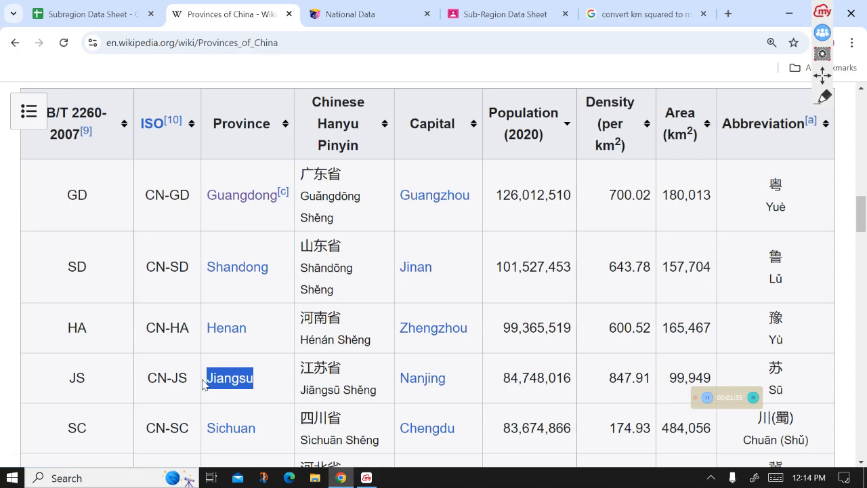
click(95, 13)
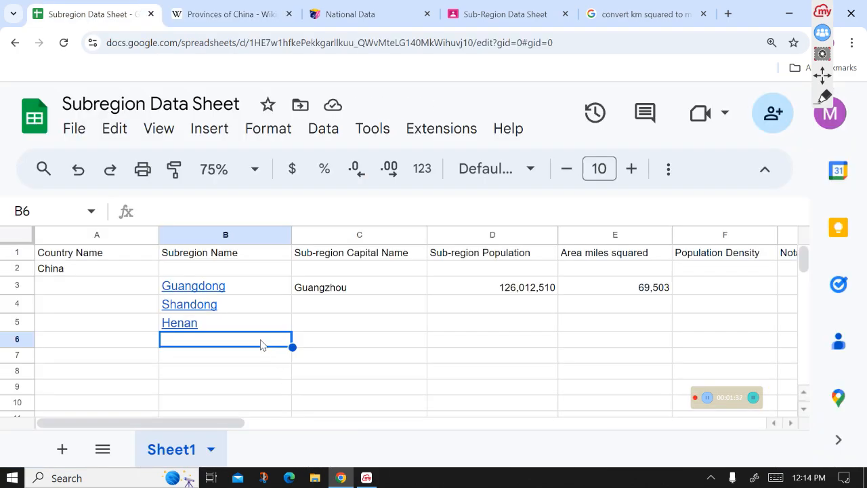
key(ctrl+v)
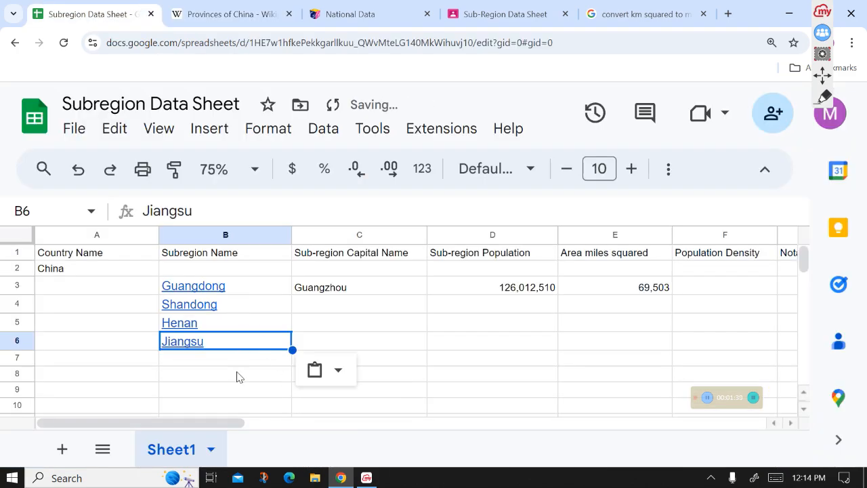
- Copy Sichuan from the provinces table into cell B7
click(209, 6)
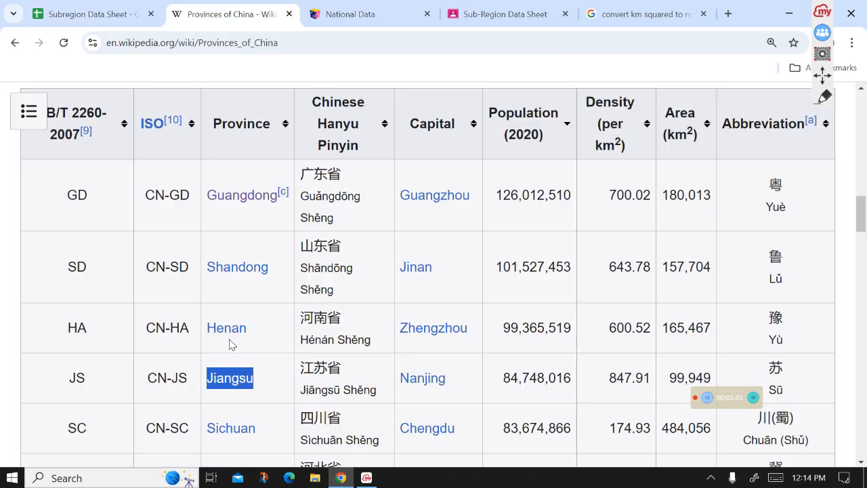
scroll(233, 346, down, 3)
drag(279, 228, 208, 229)
key(ctrl+c)
click(94, 14)
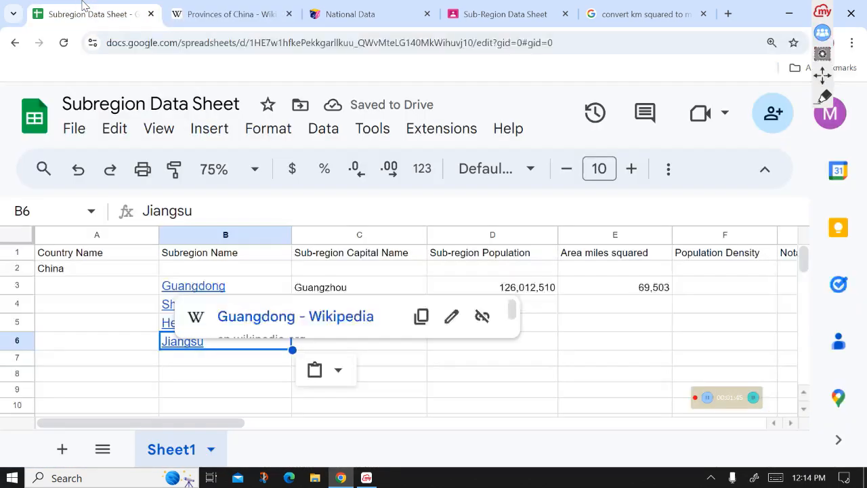
click(166, 361)
key(ctrl+v)
scroll(232, 347, down, 3)
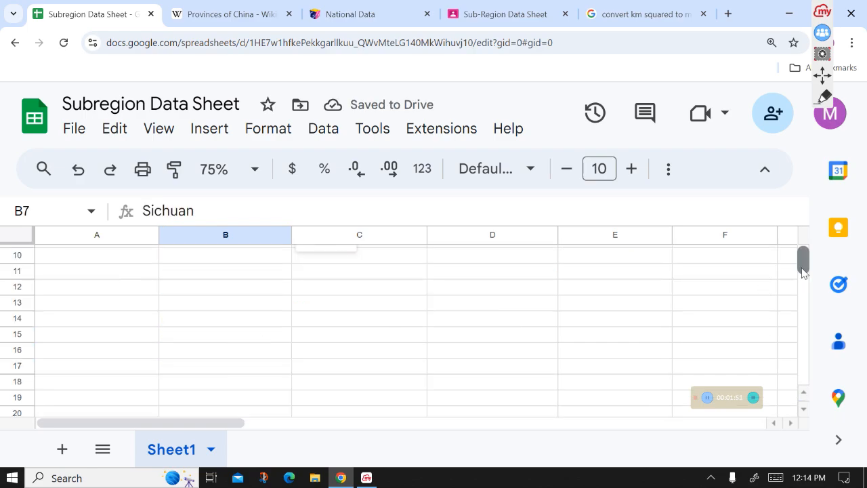
drag(801, 265, 802, 260)
click(247, 380)
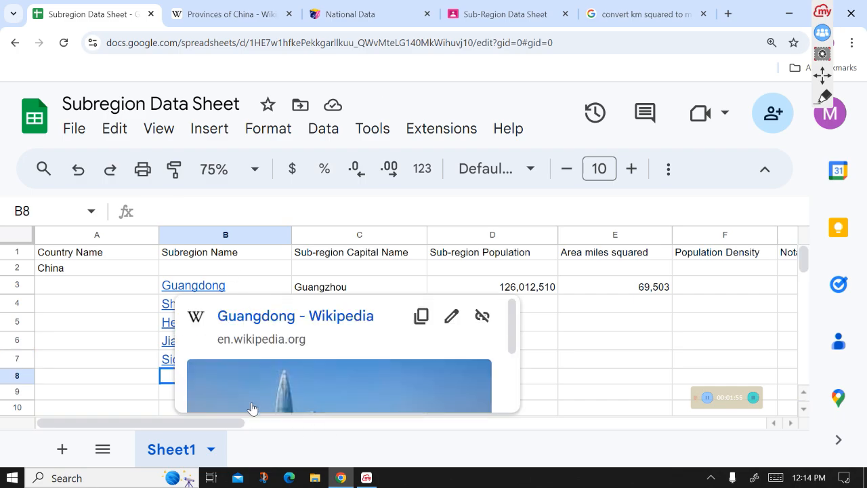
- Look up Shandong's capital in the provinces table and enter Jinan in cell C4
click(380, 284)
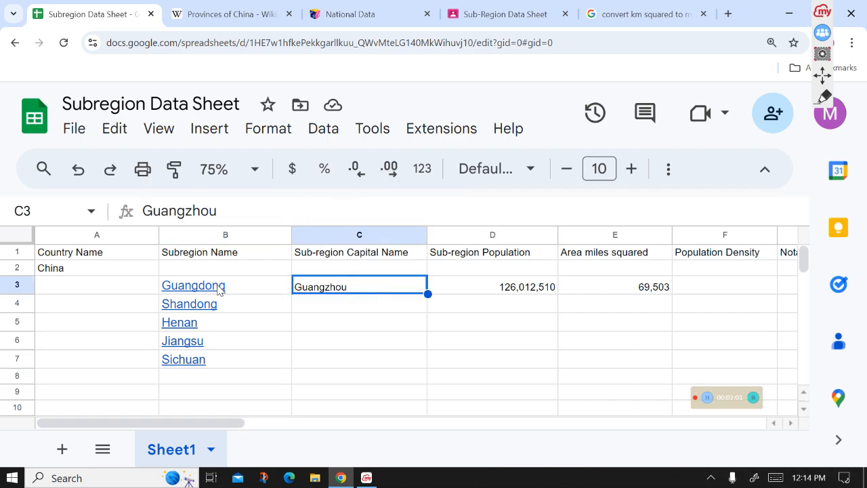
click(265, 11)
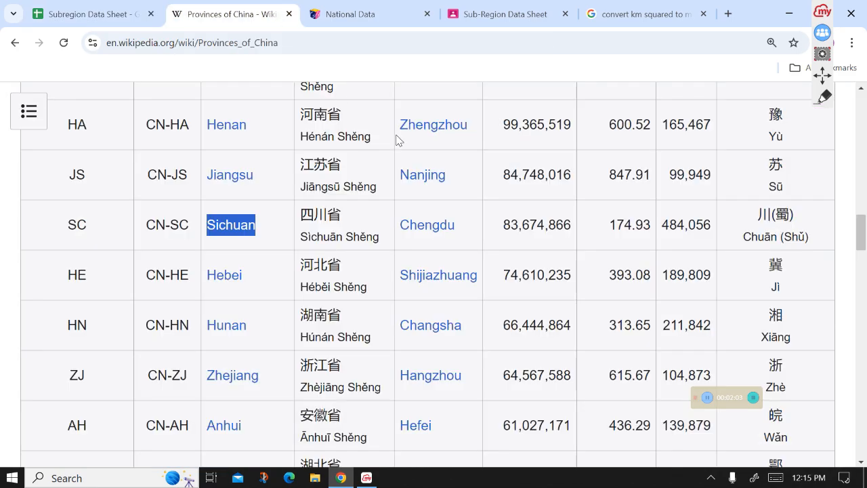
scroll(866, 234, up, 5)
scroll(302, 261, down, 2)
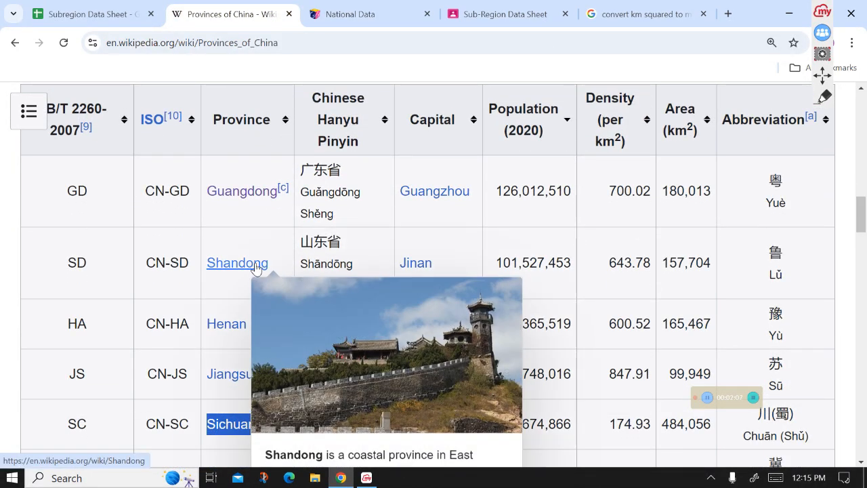
click(101, 4)
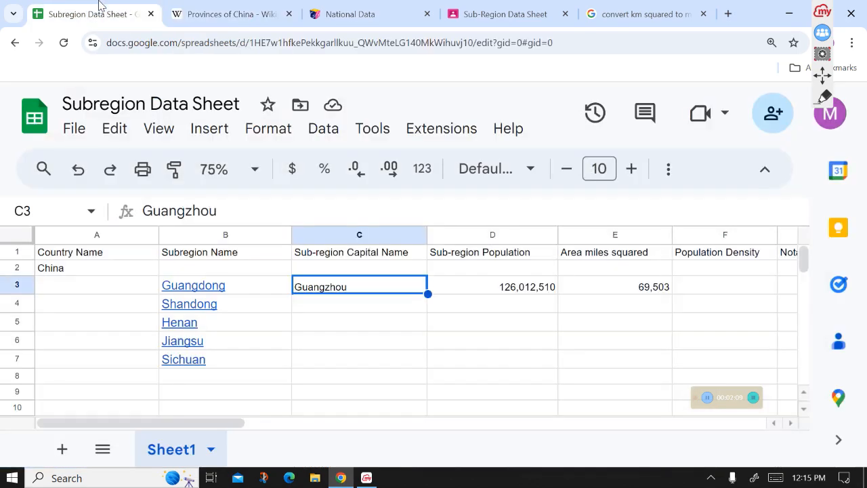
click(330, 306)
text(Jinan)
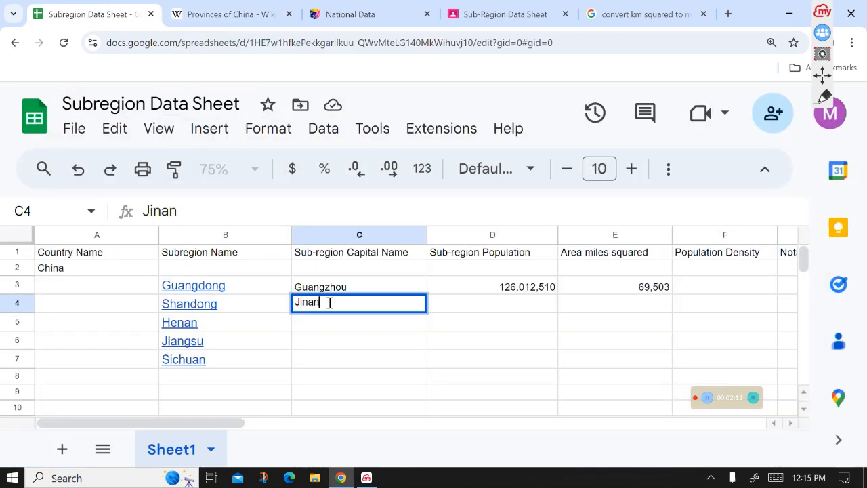
- Look up Henan's capital in the provinces table and enter Zhengzhou in cell C5
click(331, 328)
click(227, 7)
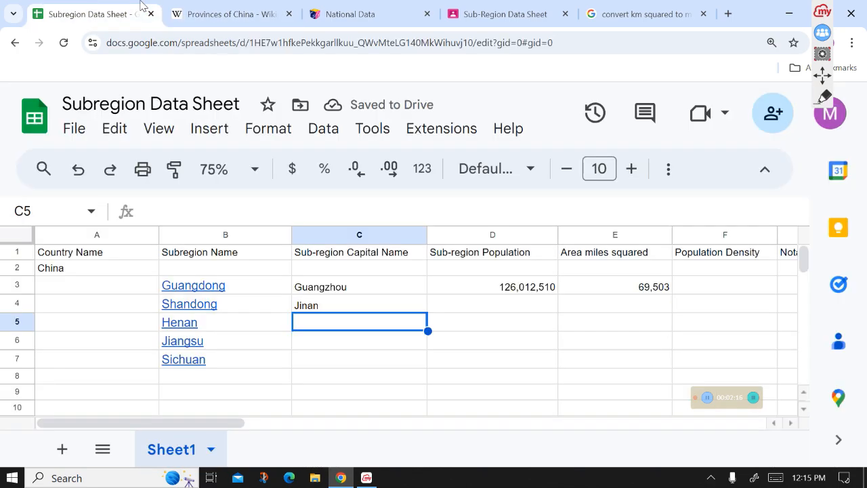
click(135, 12)
text(Zhengzhou)
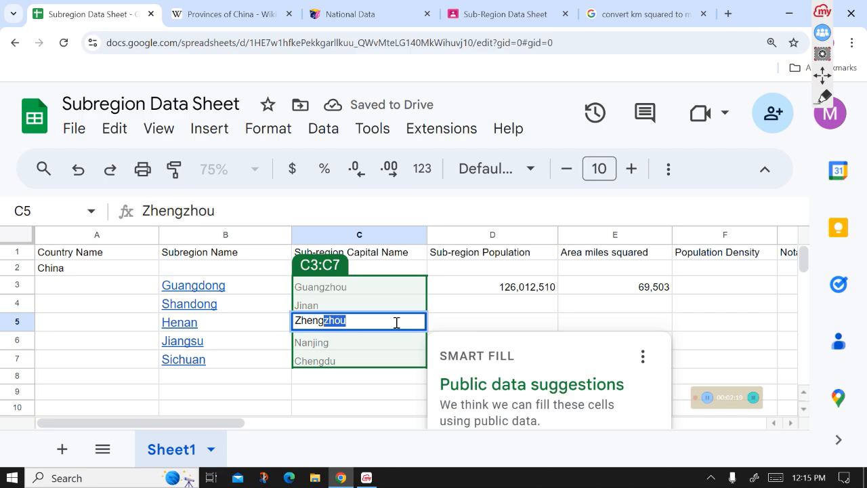
click(281, 348)
click(346, 348)
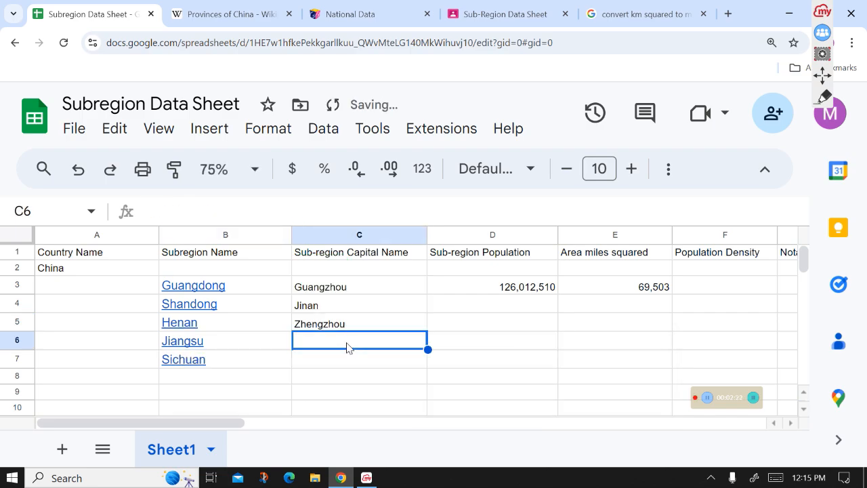
- Look up Jiangsu's capital and enter Nanjing in cell C6
click(248, 8)
click(101, 8)
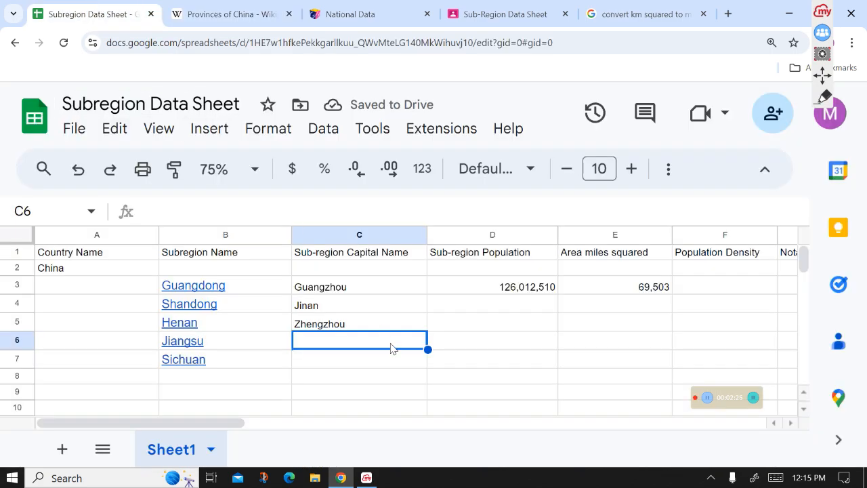
text(Nanjing)
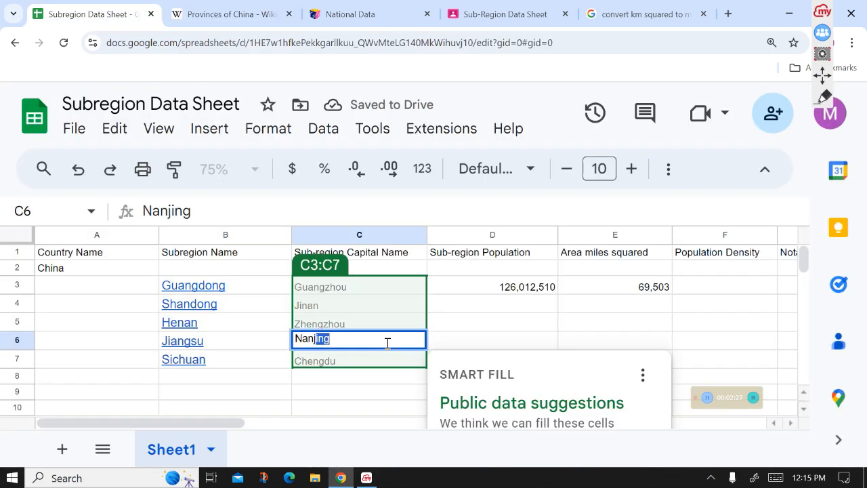
click(380, 372)
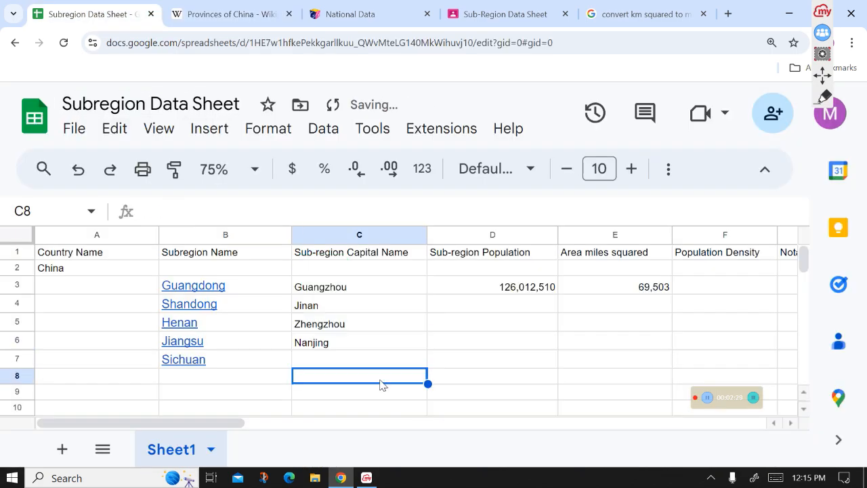
- Look up Sichuan's capital and enter Chengdu in cell C7
click(378, 362)
click(245, 5)
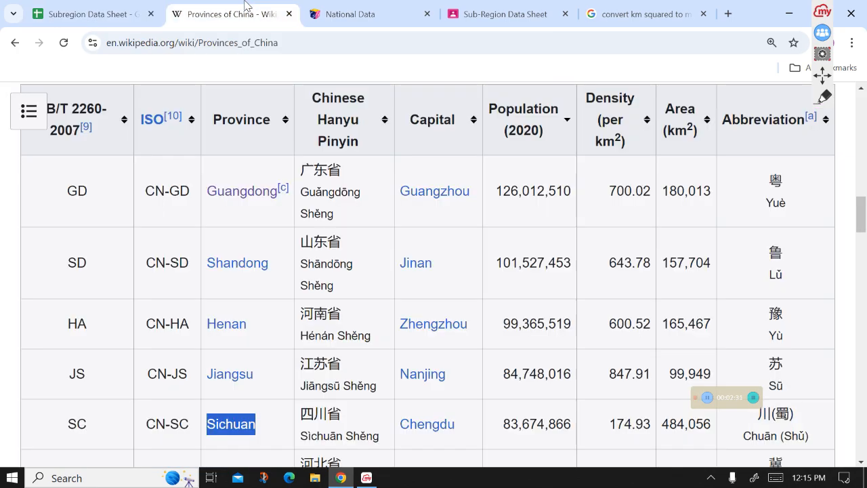
click(91, 8)
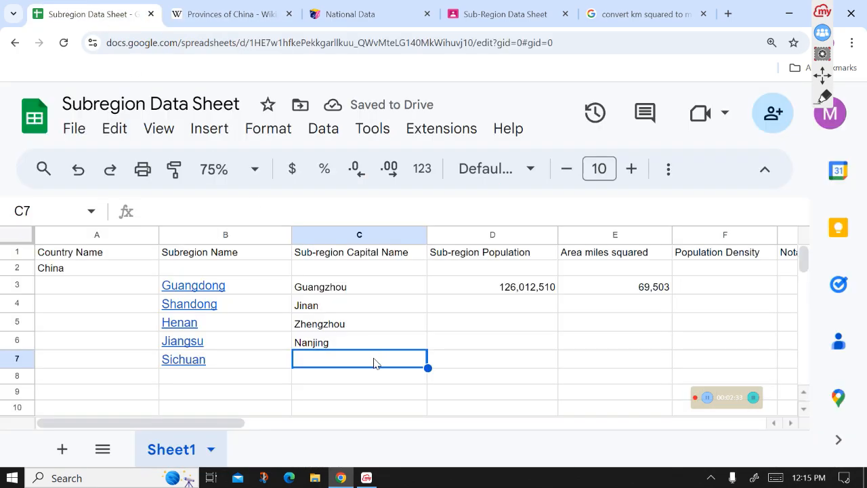
text(Cheng)
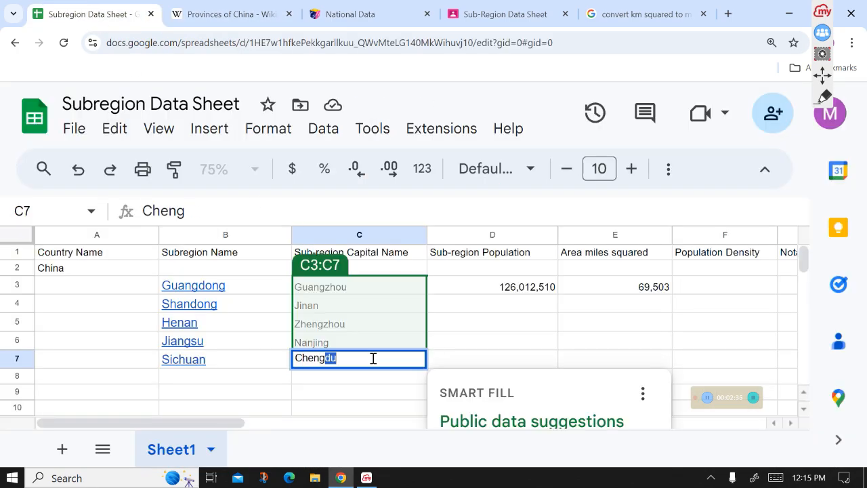
text(du)
click(491, 364)
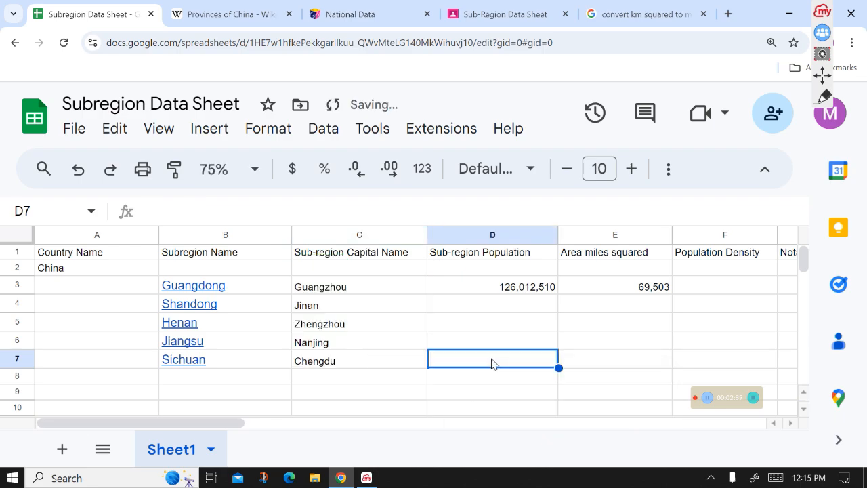
- Copy Shandong's 2020 population from the provinces table and paste it as values into cell D4
click(505, 306)
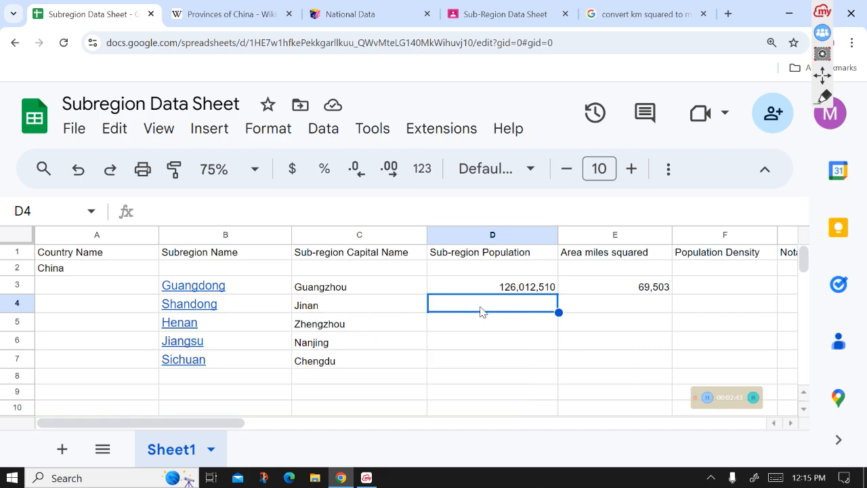
click(273, 8)
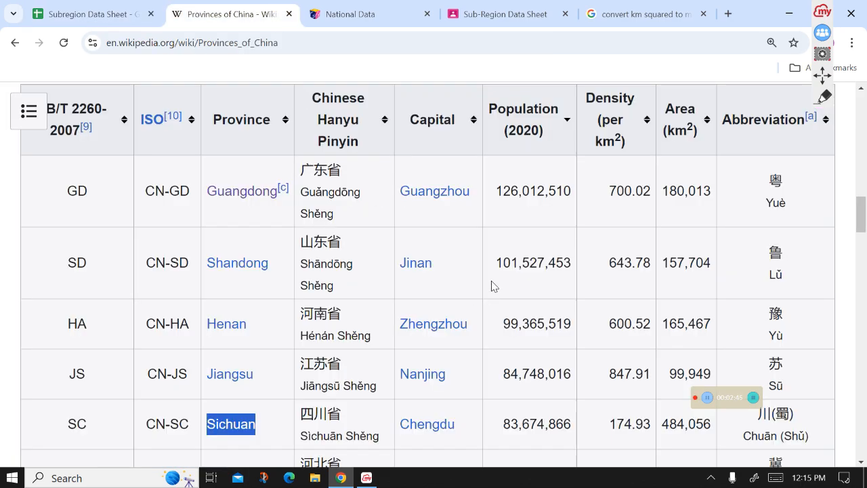
drag(497, 263, 569, 275)
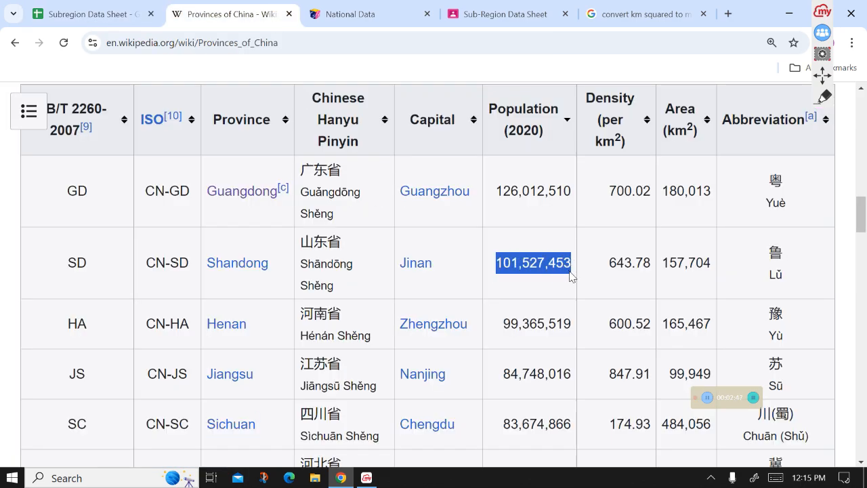
click(92, 14)
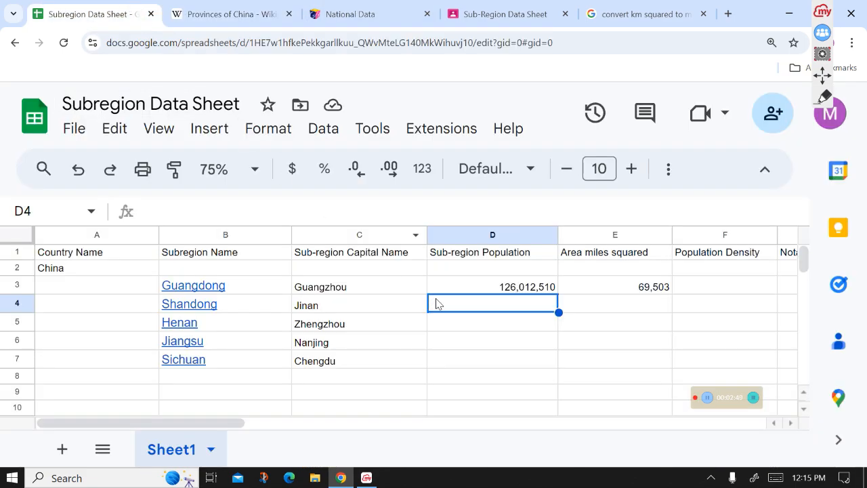
text(101527453)
click(464, 330)
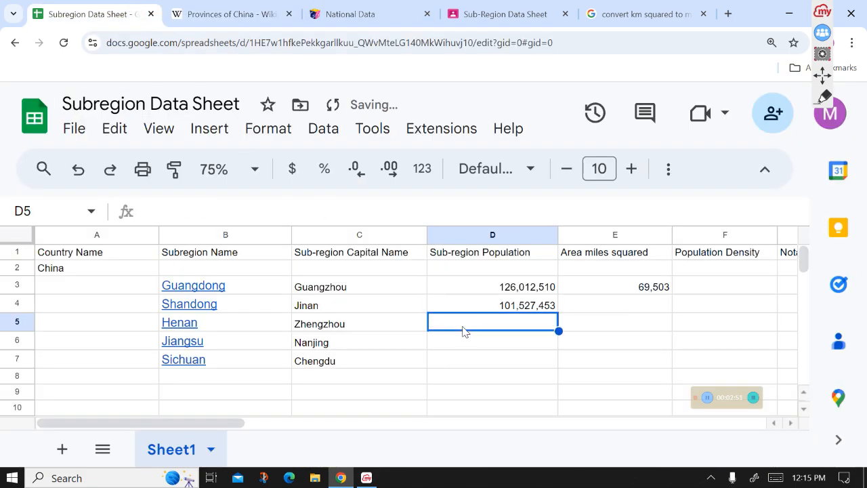
- Copy Henan's population from the provinces table into cell D5
click(224, 9)
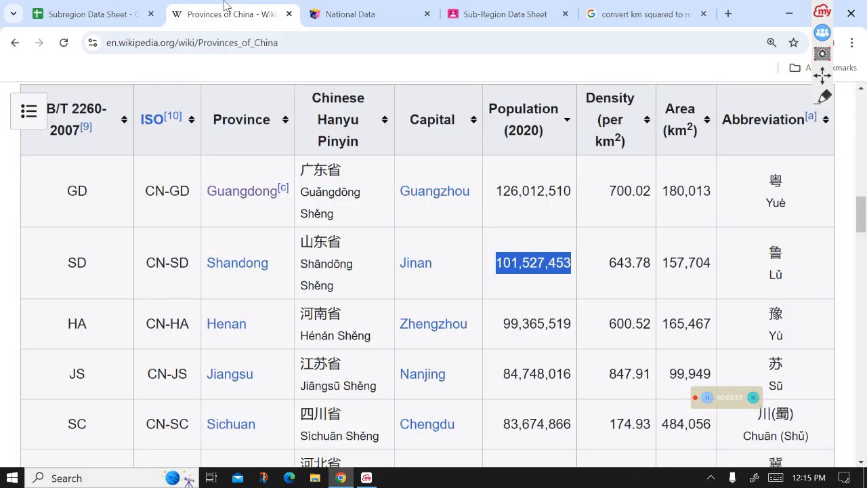
drag(502, 324, 572, 327)
key(ctrl+c)
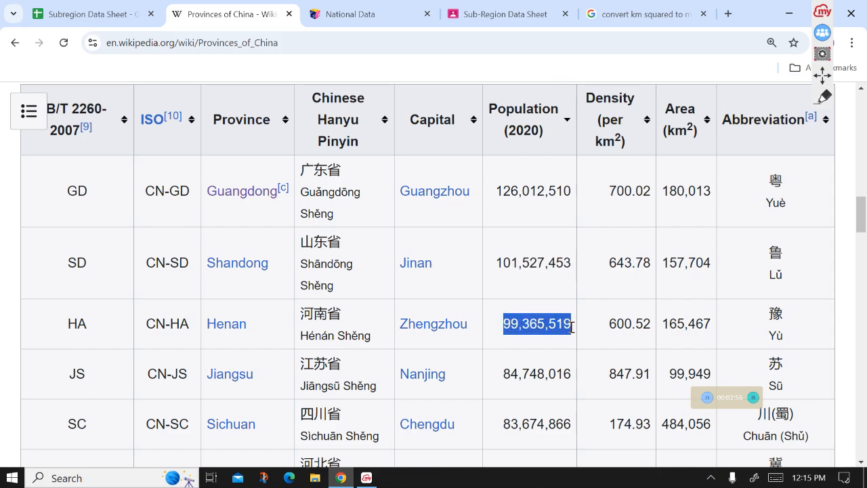
click(91, 14)
key(ctrl+v)
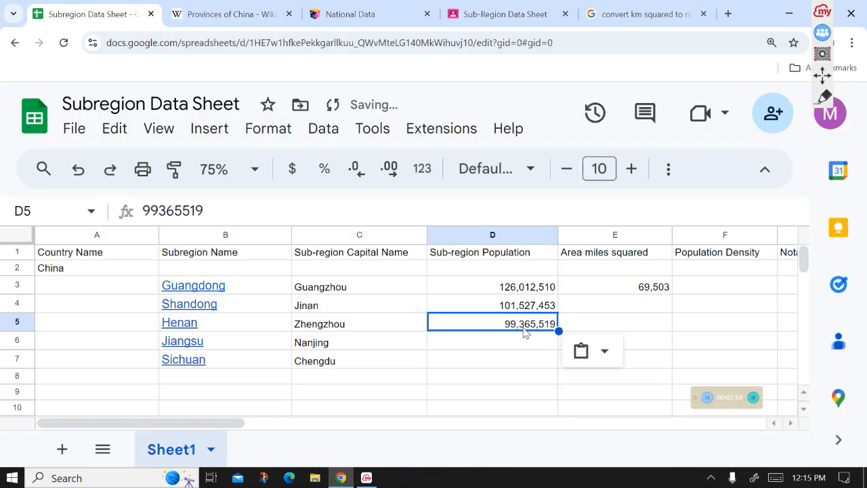
click(522, 345)
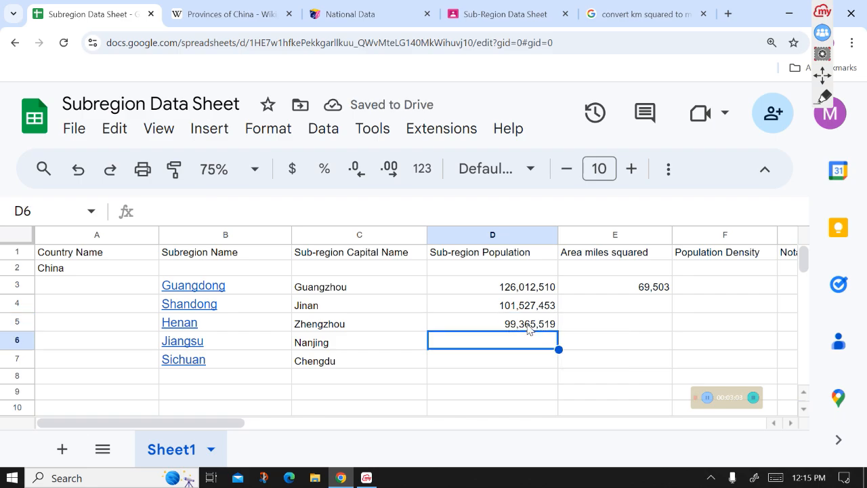
- Copy Jiangsu's population from the provinces table into cell D6
click(205, 5)
drag(500, 369, 572, 378)
key(ctrl+c)
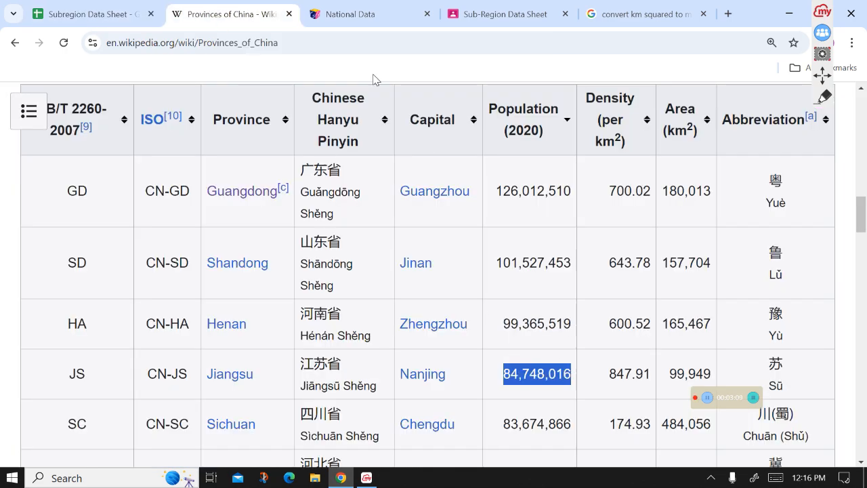
click(106, 5)
key(ctrl+v)
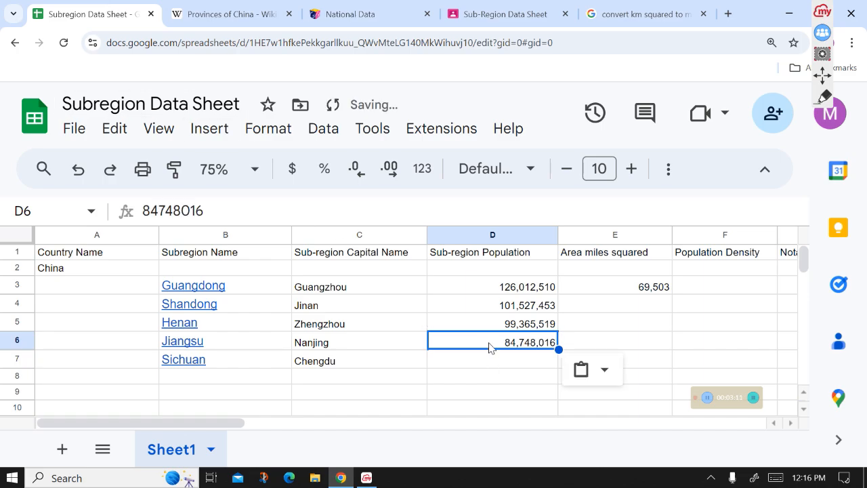
click(493, 365)
- Copy Sichuan's population from the provinces table into cell D7
click(285, 6)
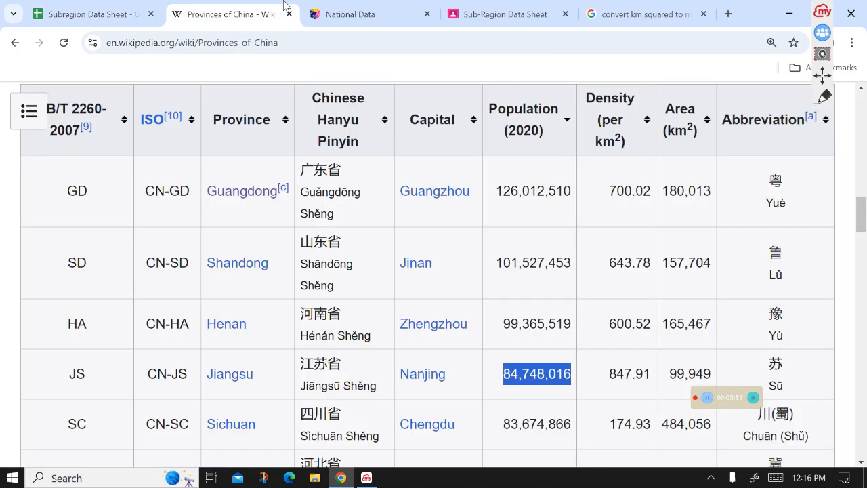
drag(502, 423, 576, 428)
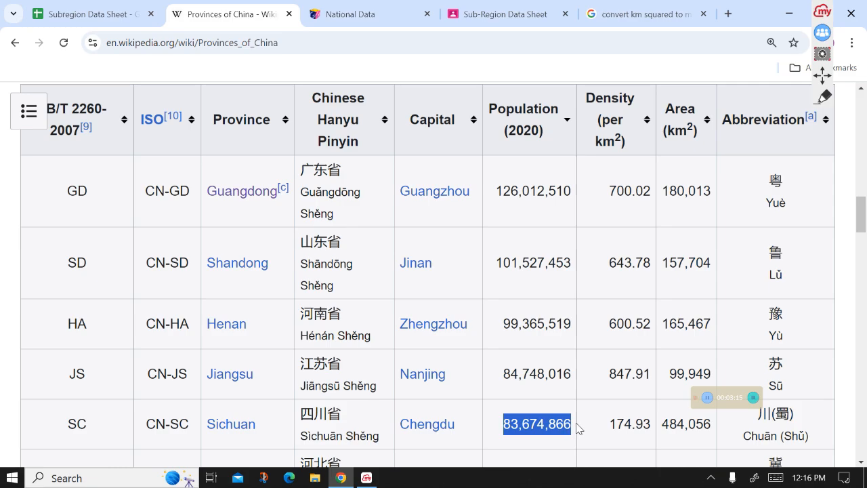
key(ctrl+c)
click(95, 10)
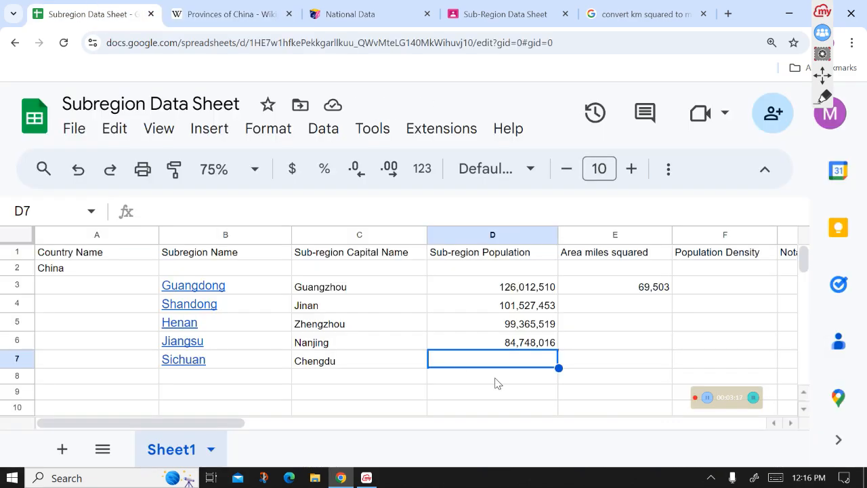
key(ctrl+v)
click(603, 360)
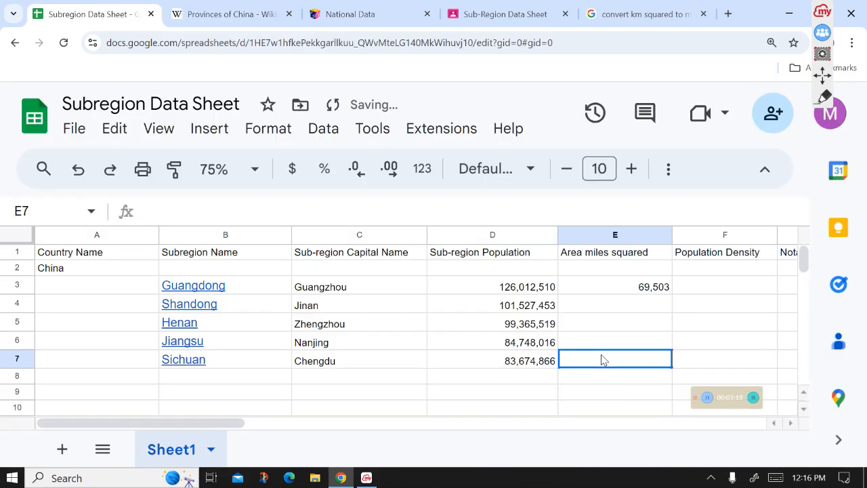
- Clear the area value in cell E3 for Guangdong
click(547, 313)
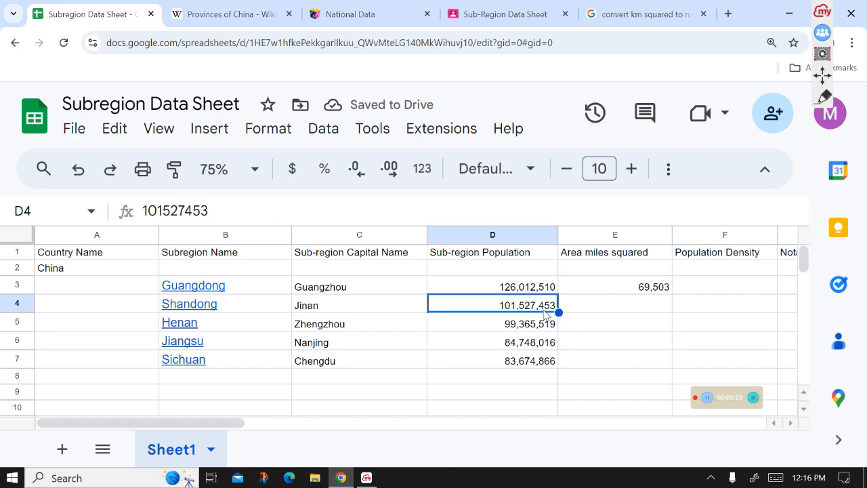
click(618, 308)
click(649, 289)
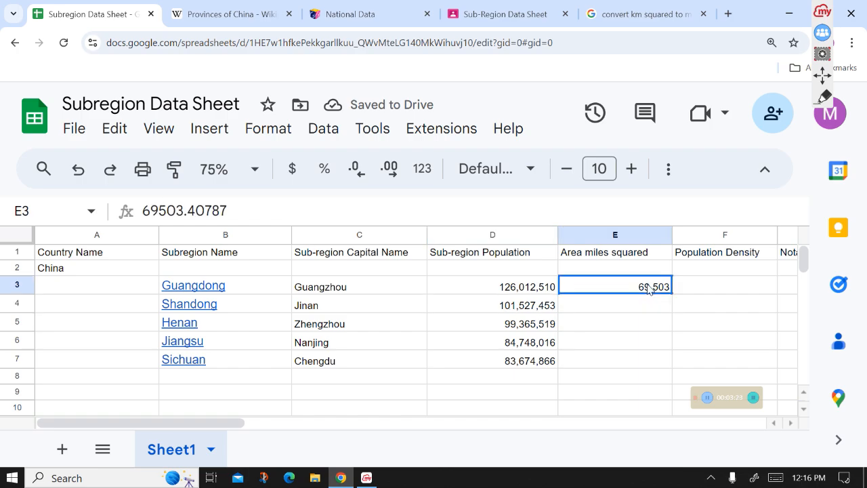
key(Delete)
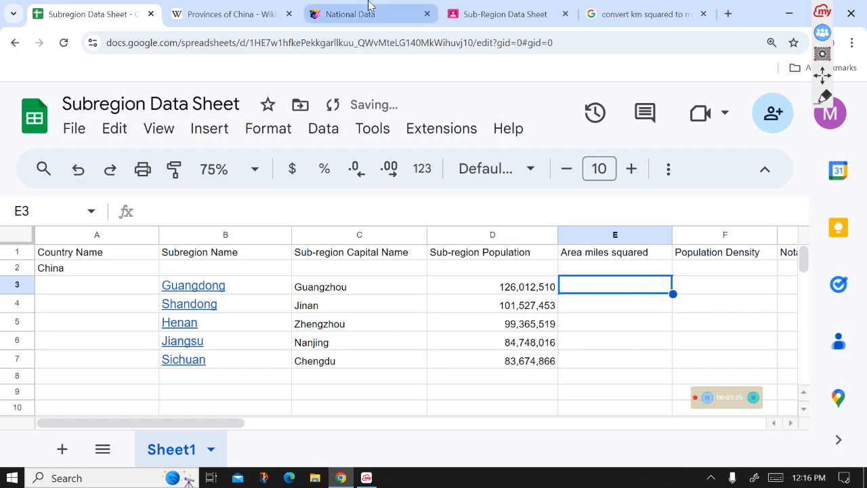
- Select Guangdong's area in square kilometres in the provinces table
click(223, 13)
drag(663, 191, 715, 202)
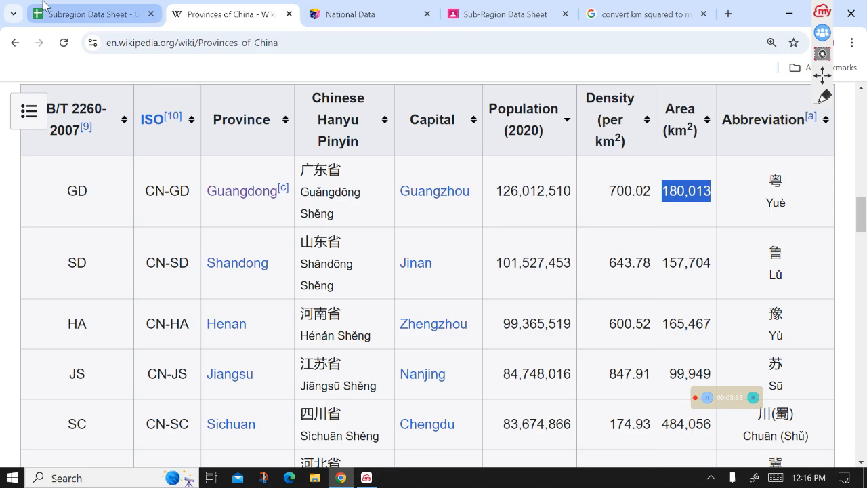
click(98, 14)
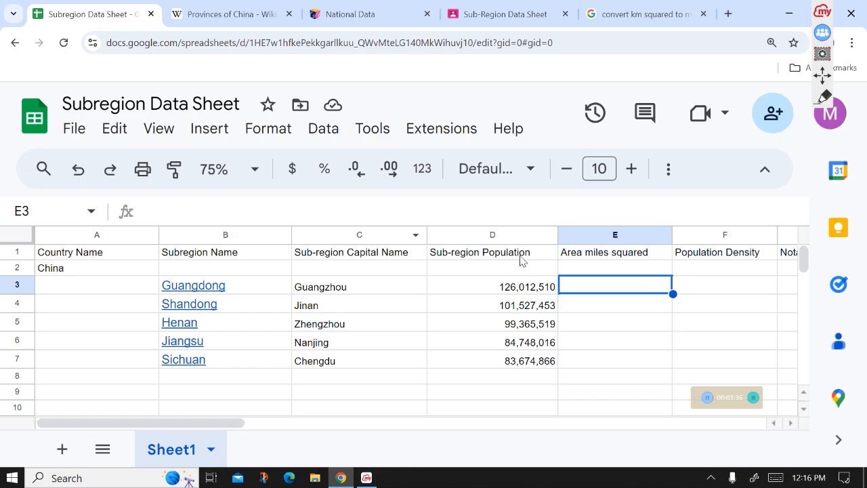
- Rename the E1 column header to Area in miles squared
click(588, 255)
click(179, 212)
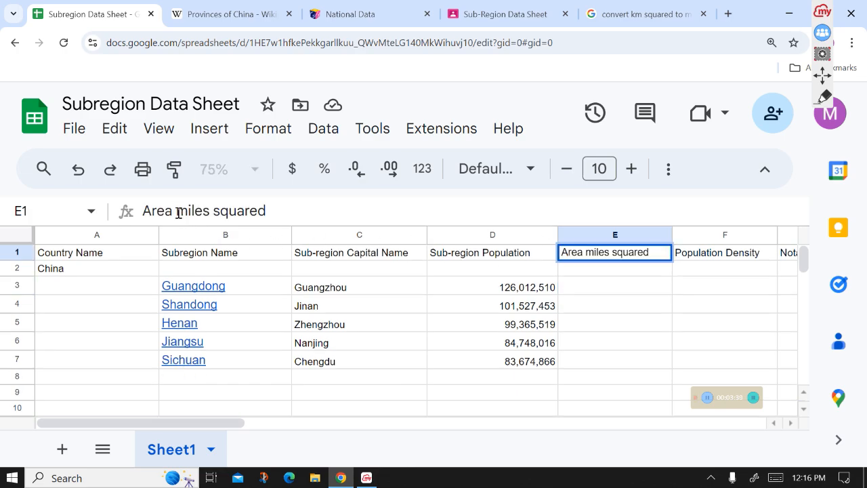
text(in)
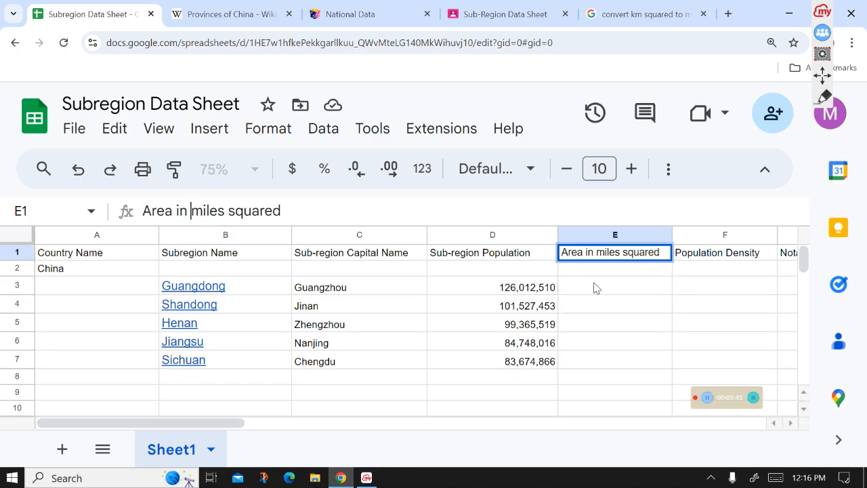
click(595, 288)
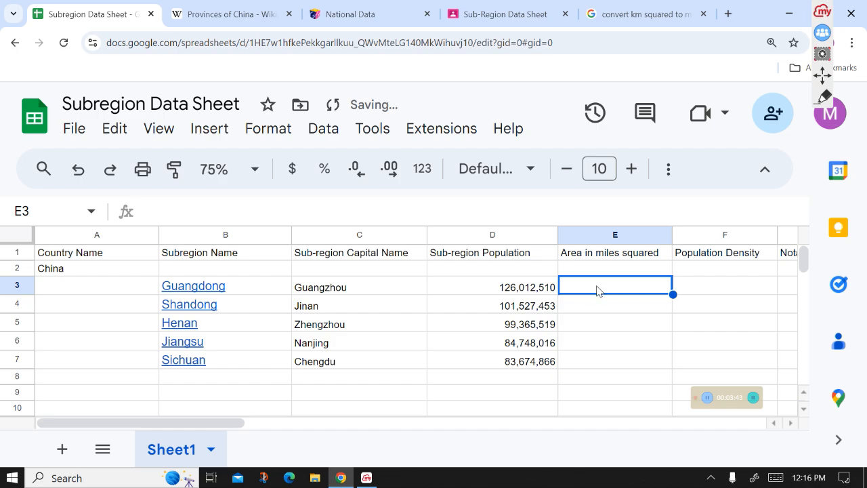
- Convert Guangdong's area of 180013 square kilometres to square miles with the search converter and select the result
click(230, 14)
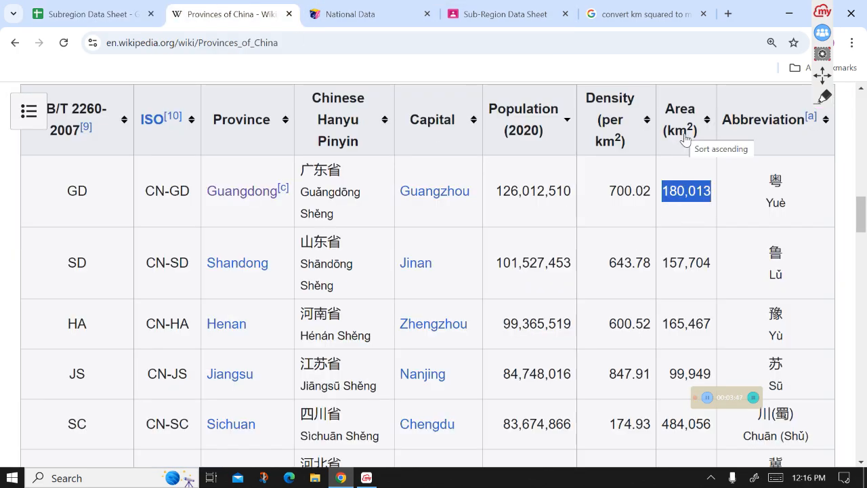
click(609, 13)
click(521, 307)
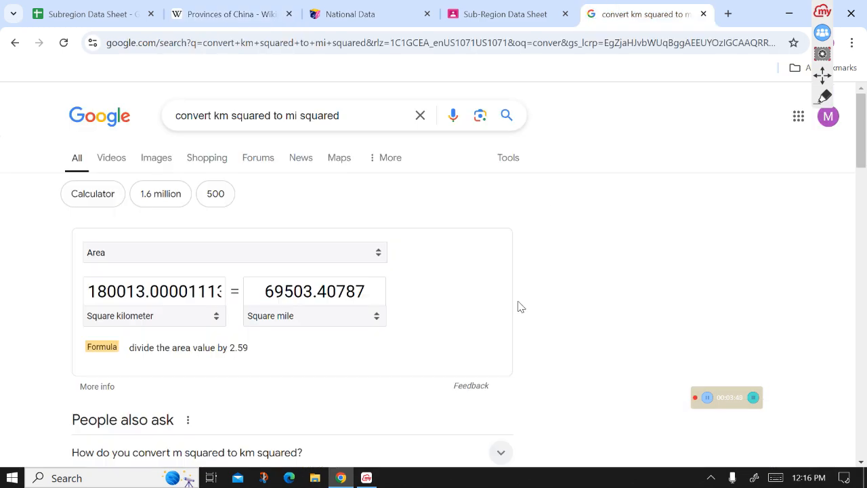
drag(366, 115, 101, 145)
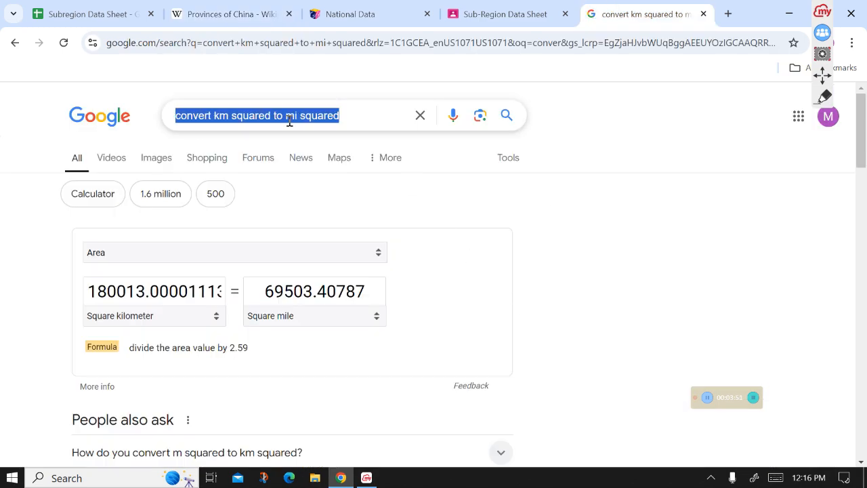
key(Return)
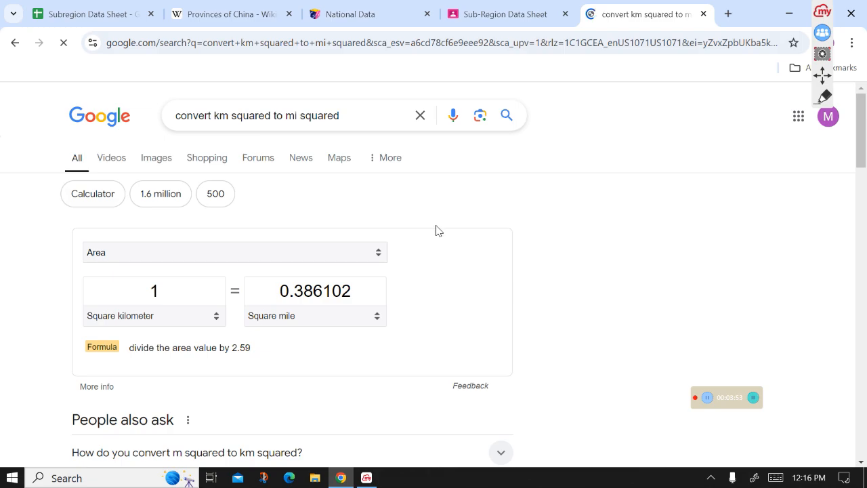
double_click(158, 290)
text(180013)
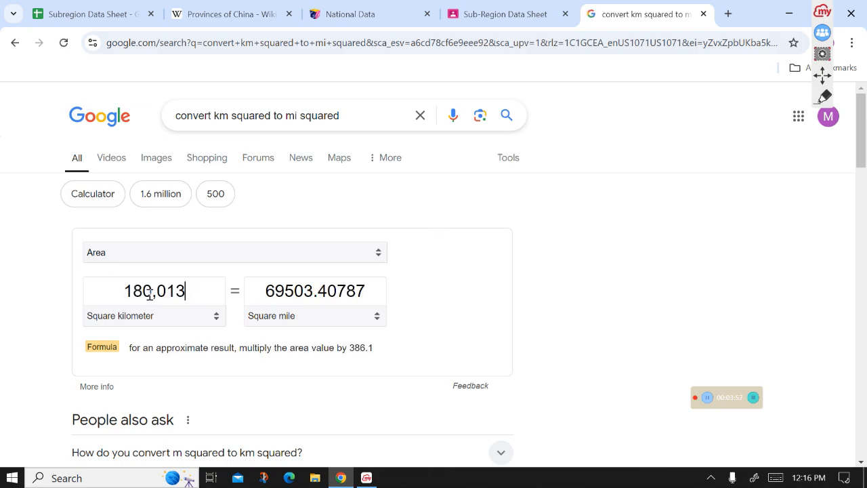
mouse_move(266, 290)
mouse_down()
mouse_move(361, 291)
mouse_move(261, 281)
mouse_up()
key(ctrl+c)
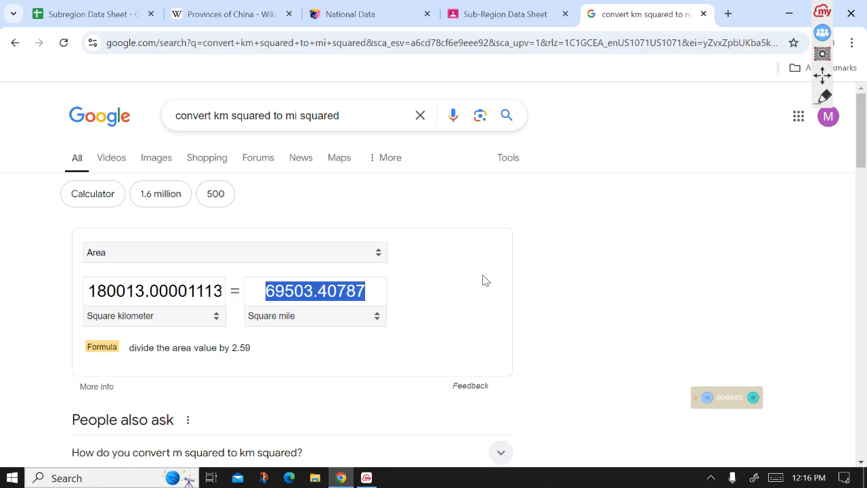
- Paste the converted square-mile area into cell E3 for Guangdong
click(136, 10)
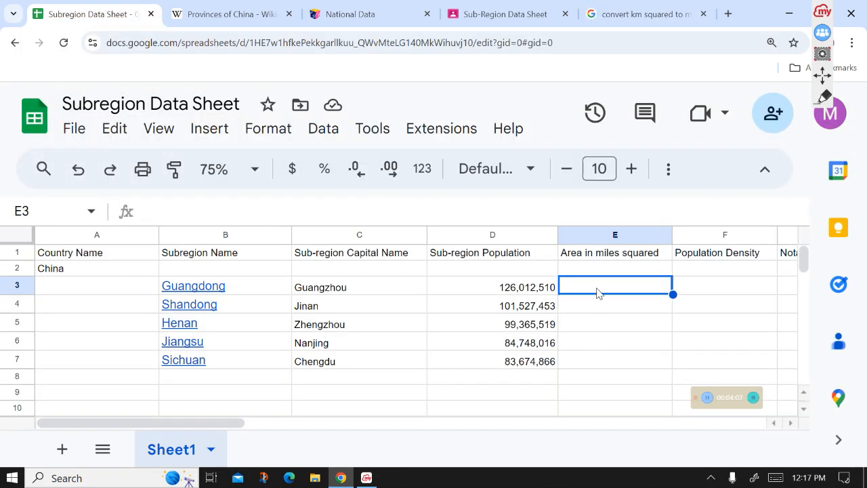
key(ctrl+v)
click(615, 306)
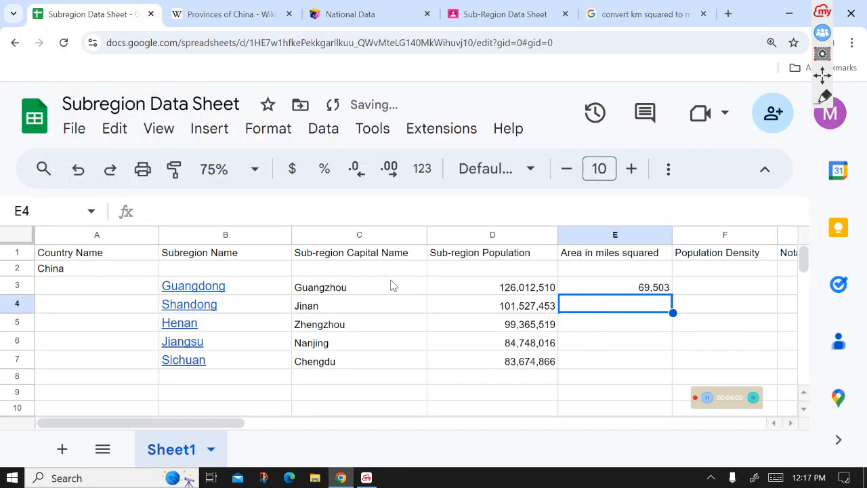
- Convert Shandong's area of 157,704 km² to square miles and paste the result into cell E4
click(234, 11)
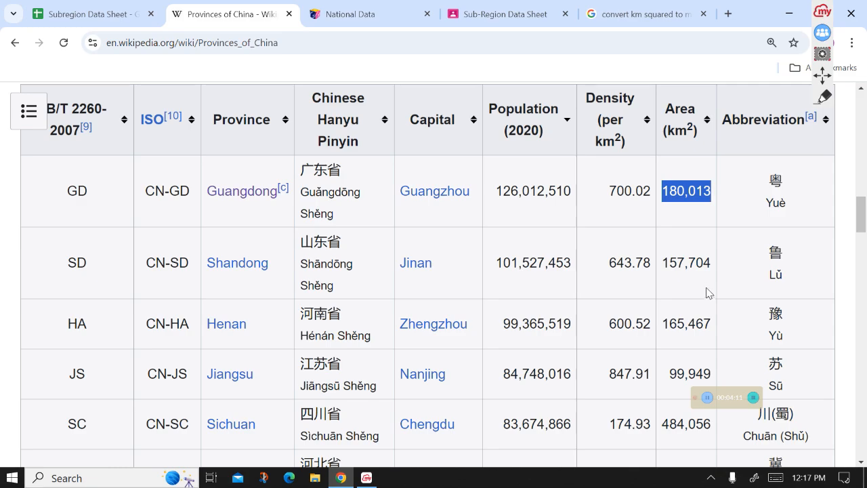
drag(712, 263, 665, 265)
key(ctrl+c)
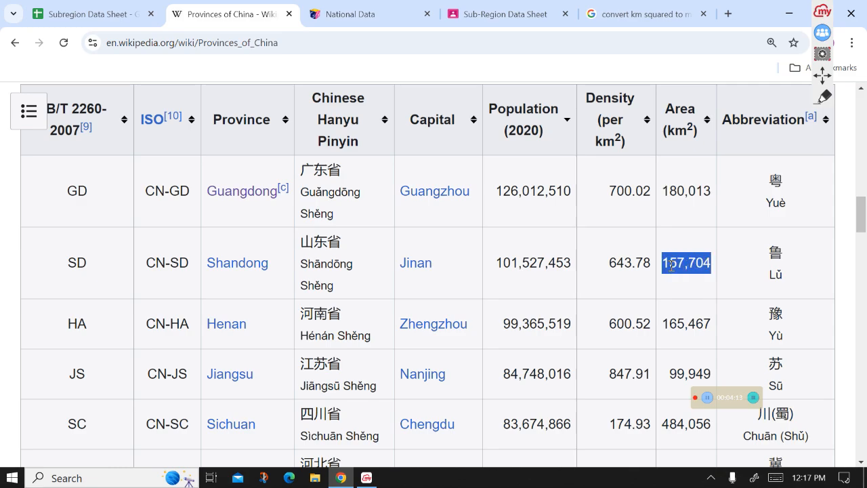
click(643, 14)
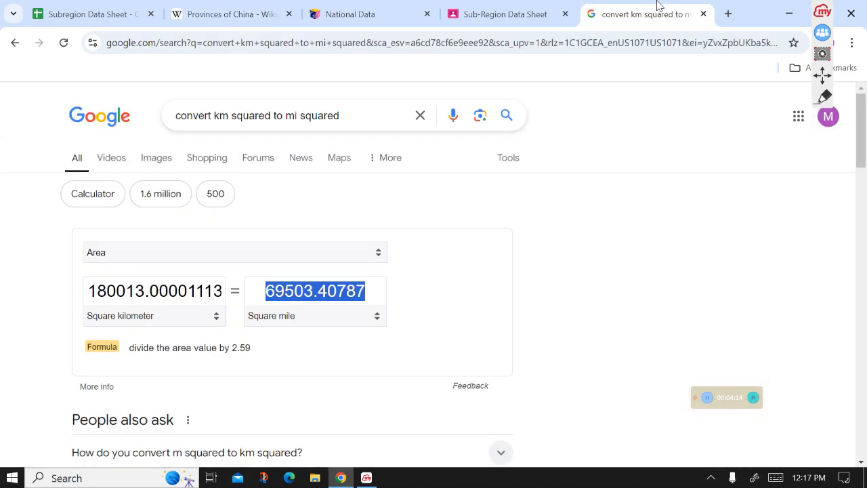
double_click(206, 291)
key(ctrl+v)
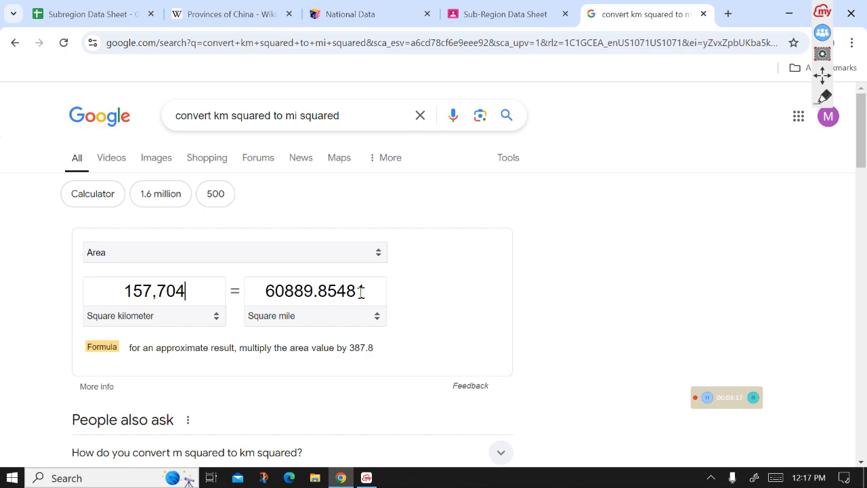
key(ctrl+a)
double_click(366, 293)
key(ctrl+c)
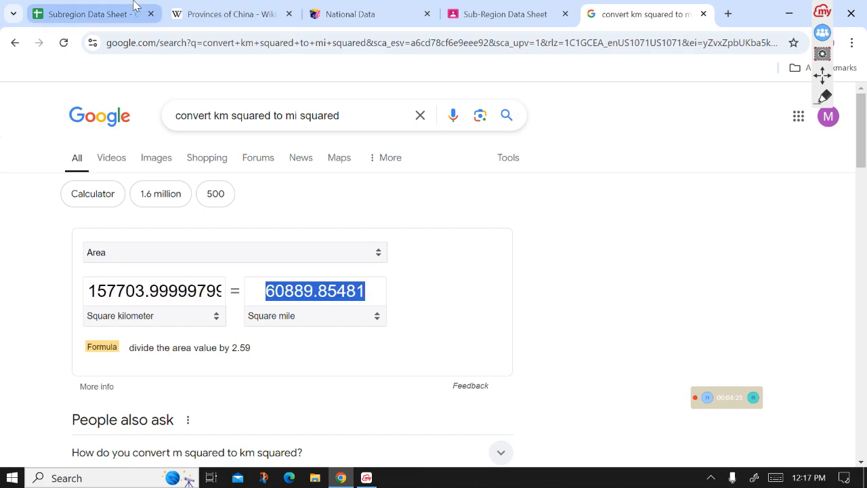
click(95, 13)
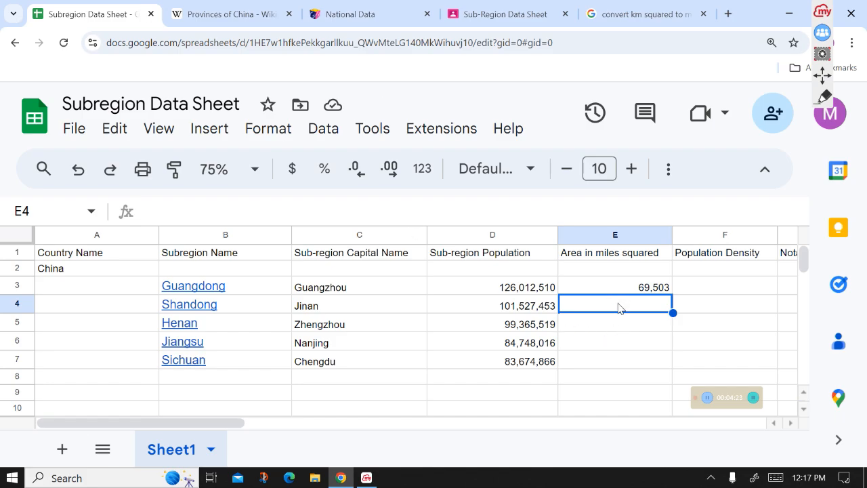
key(ctrl+v)
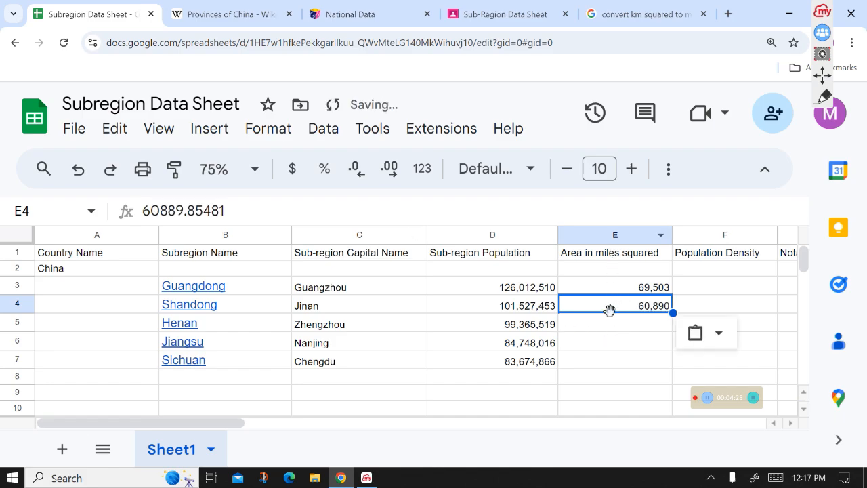
click(612, 326)
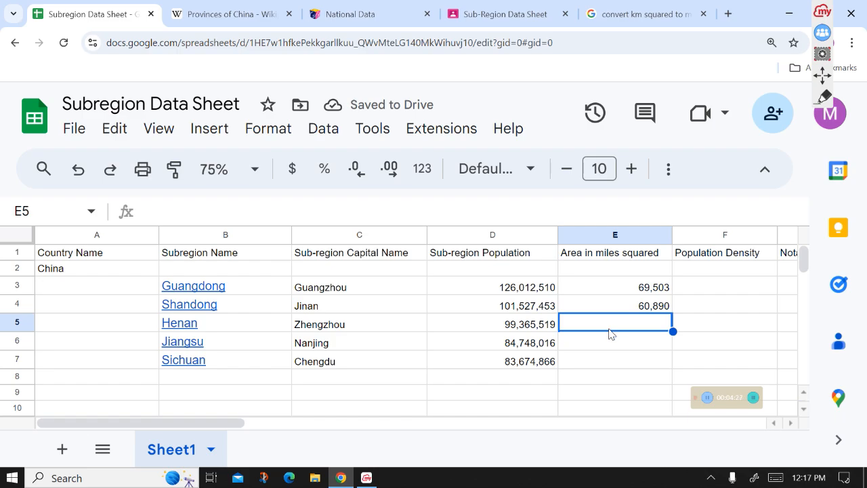
- Convert Henan's area of 165,467 km² to square miles and paste the result into cell E5
mouse_move(200, 329)
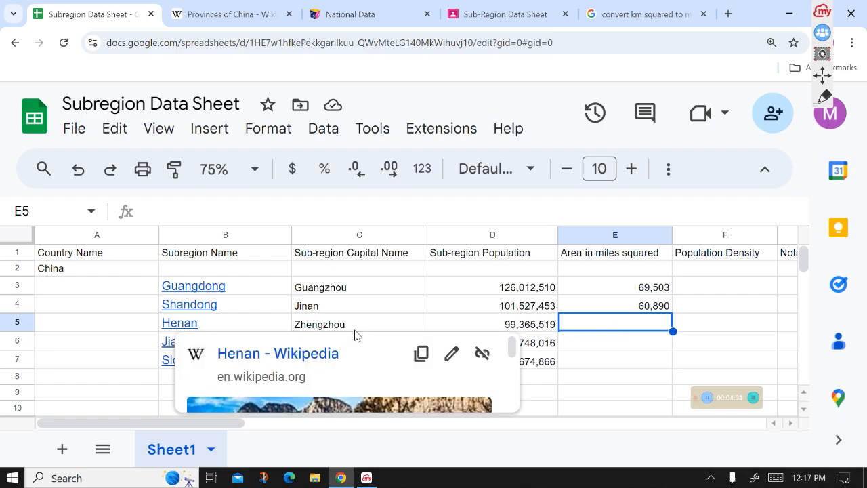
click(233, 12)
drag(663, 324, 710, 324)
key(ctrl+c)
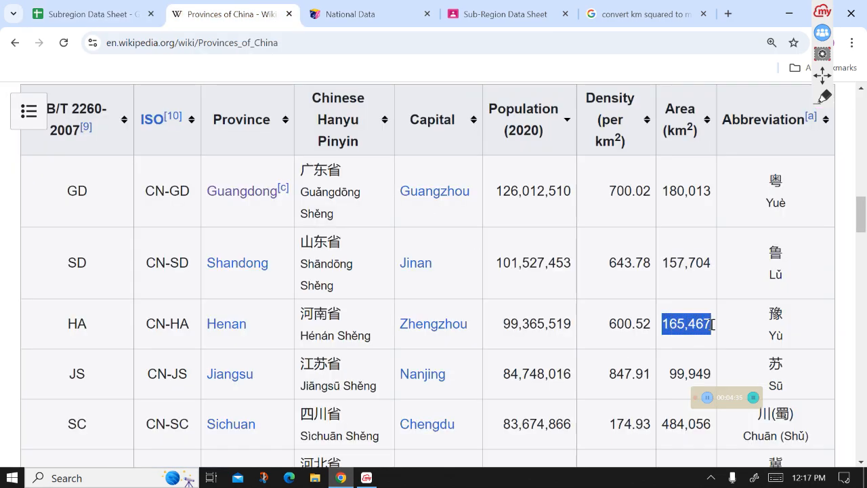
click(586, 11)
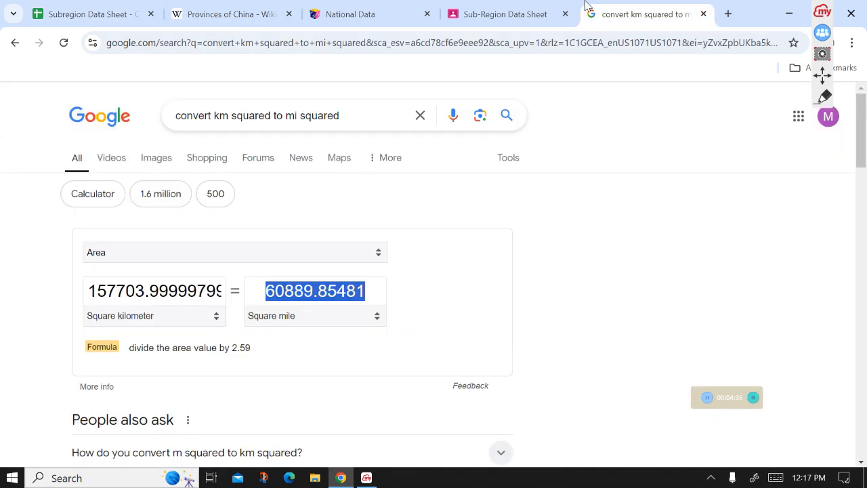
click(196, 297)
key(ctrl+v)
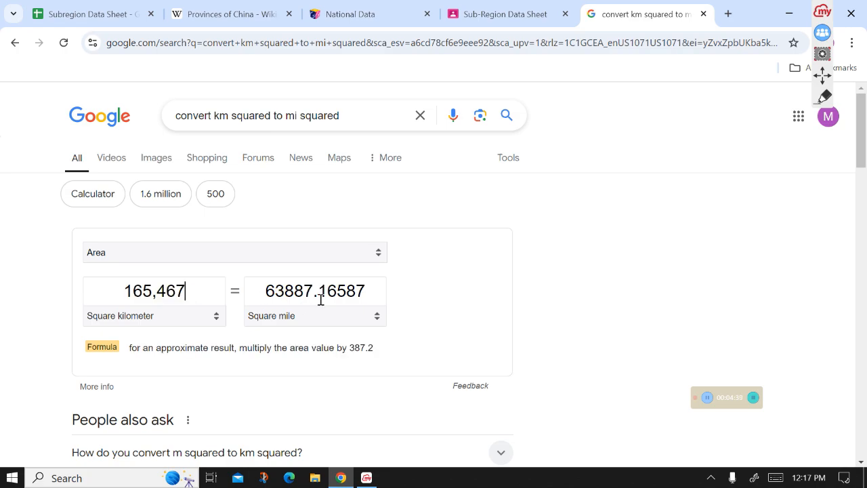
drag(369, 291, 252, 290)
key(ctrl+c)
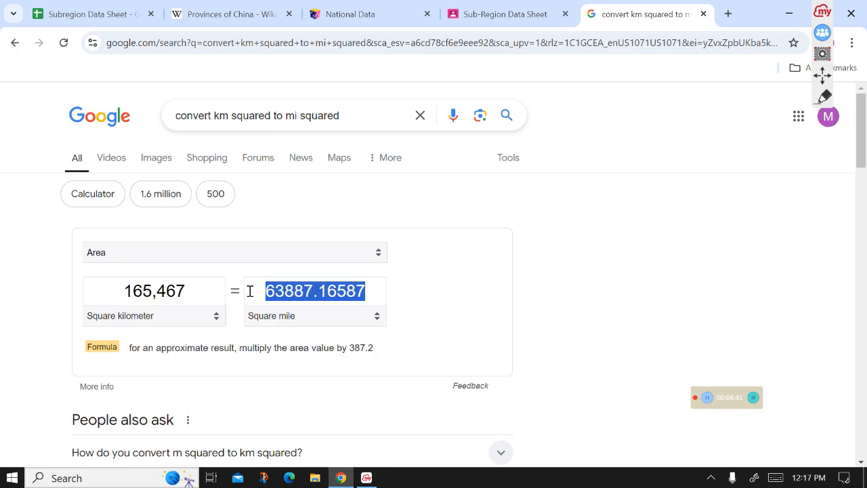
click(139, 8)
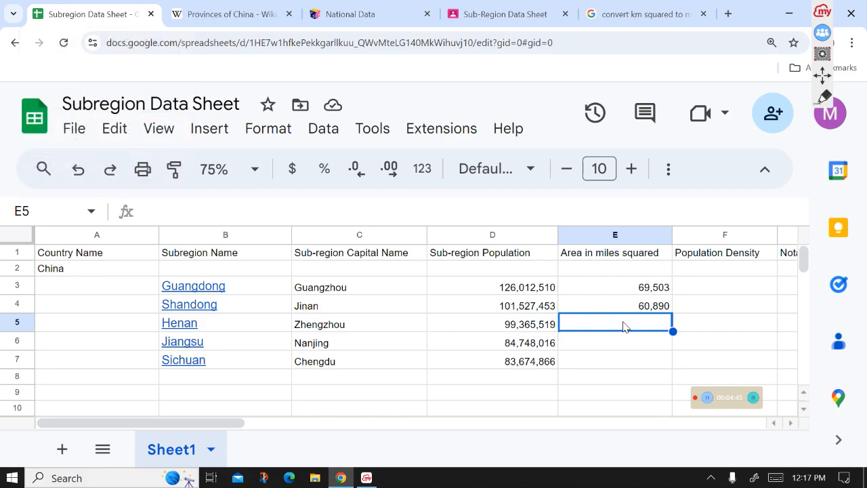
key(ctrl+v)
click(624, 344)
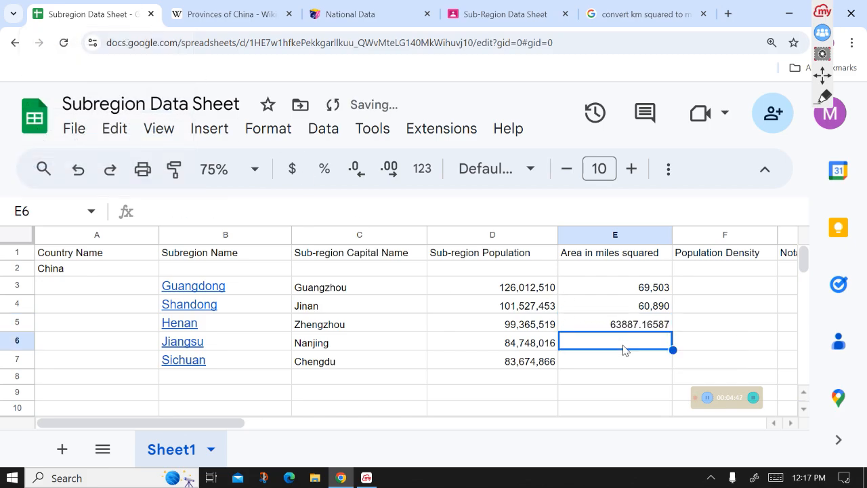
- Convert Jiangsu's area of 99,949 km² to square miles and paste the result into cell E6
click(278, 7)
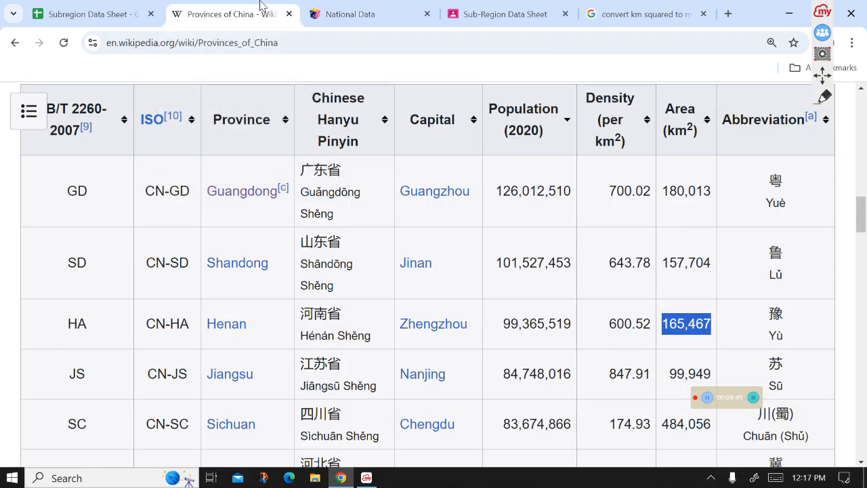
drag(669, 374, 720, 383)
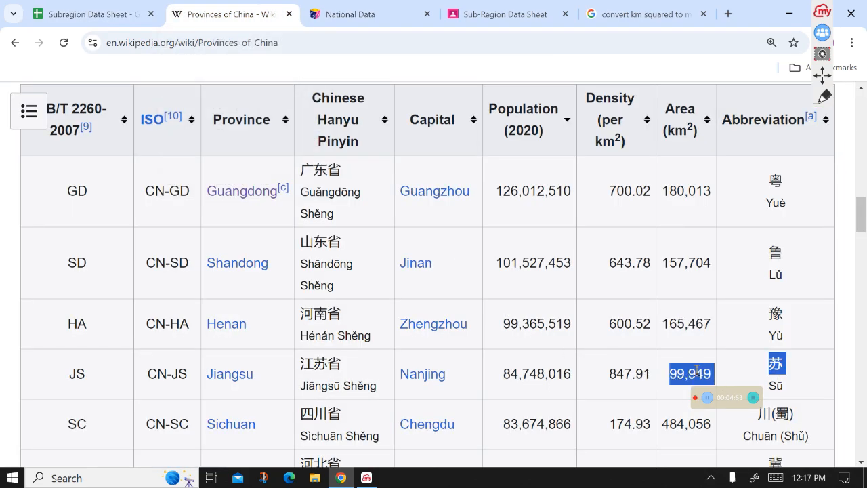
click(670, 372)
drag(670, 372, 712, 378)
key(ctrl+c)
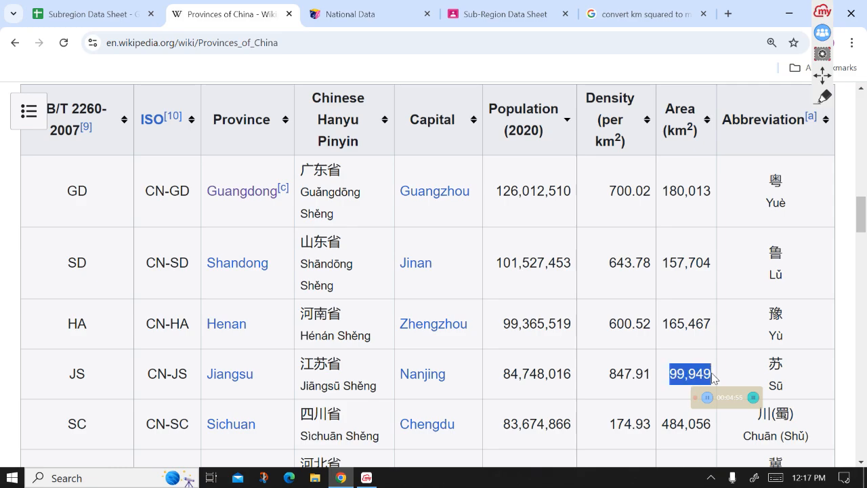
click(617, 8)
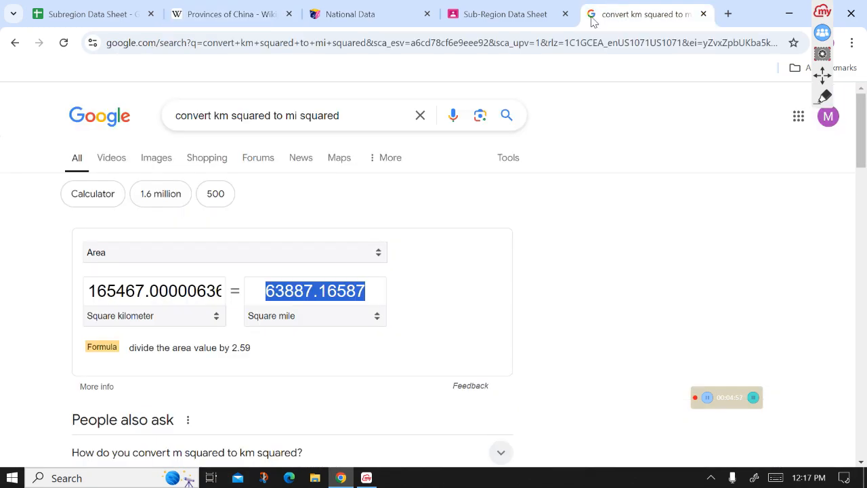
click(166, 284)
key(ctrl+v)
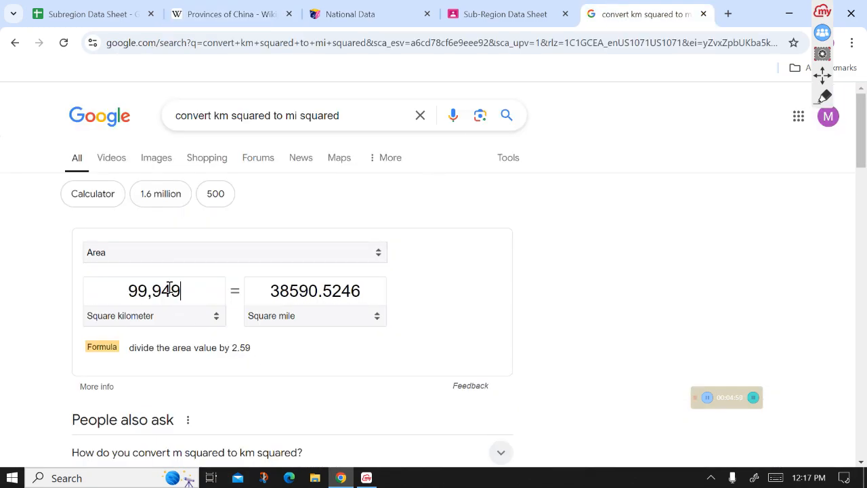
double_click(324, 300)
key(ctrl+c)
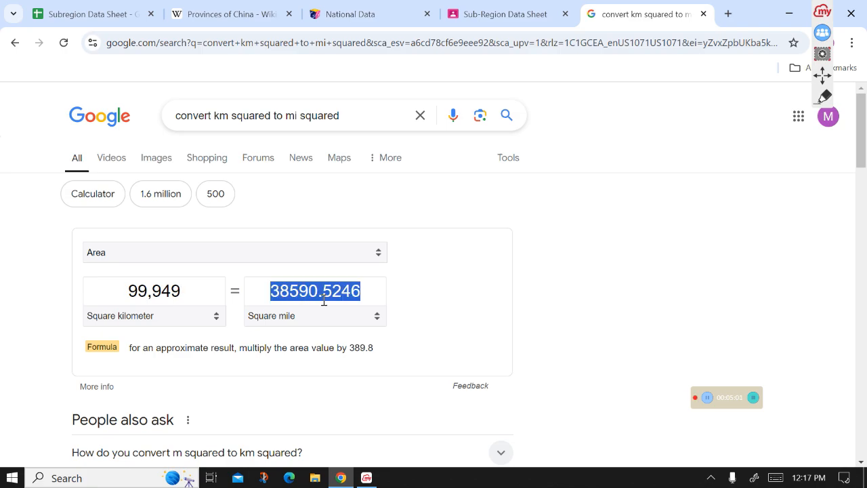
click(134, 10)
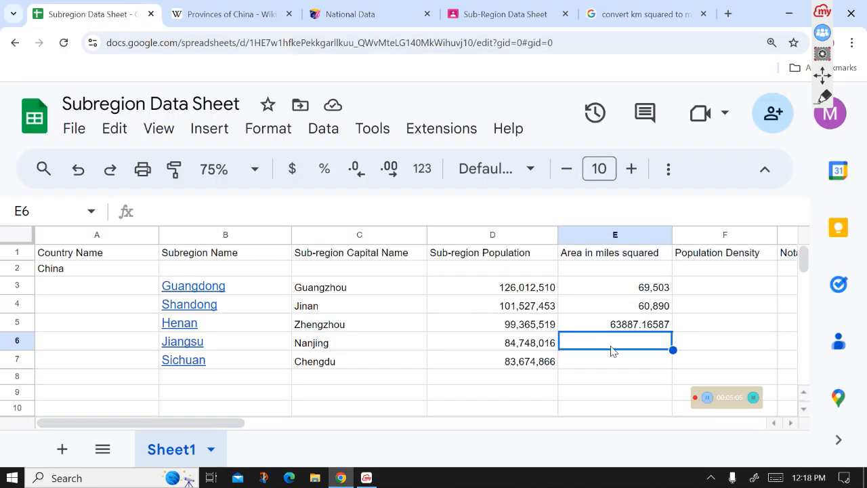
key(ctrl+v)
click(610, 366)
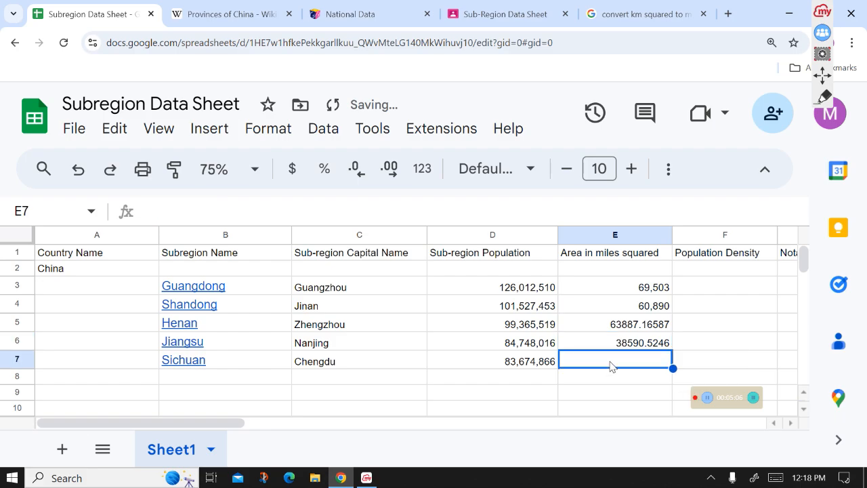
- Convert Sichuan's area of 484,056 km² to square miles and paste the result into cell E7
click(597, 9)
click(203, 10)
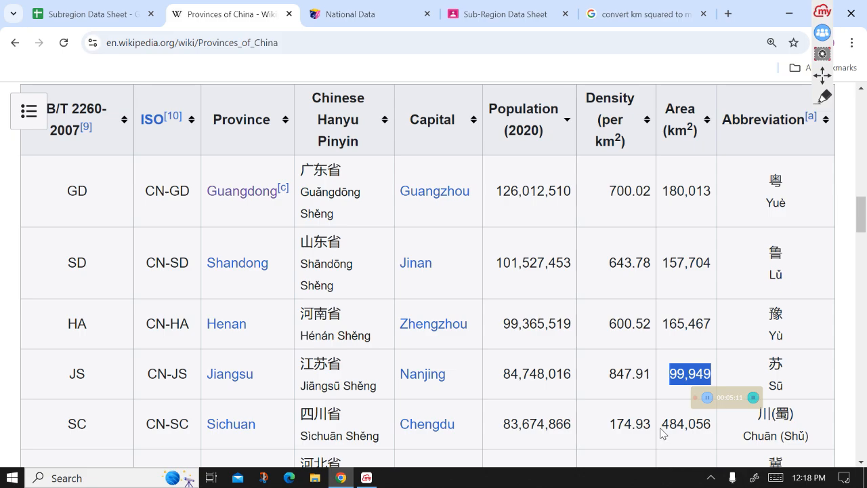
drag(666, 424, 708, 438)
key(ctrl+c)
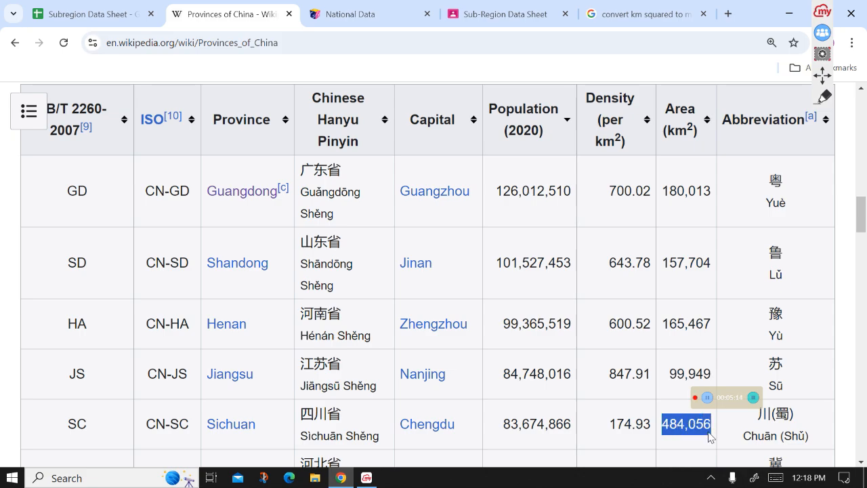
click(647, 14)
double_click(178, 299)
key(ctrl+v)
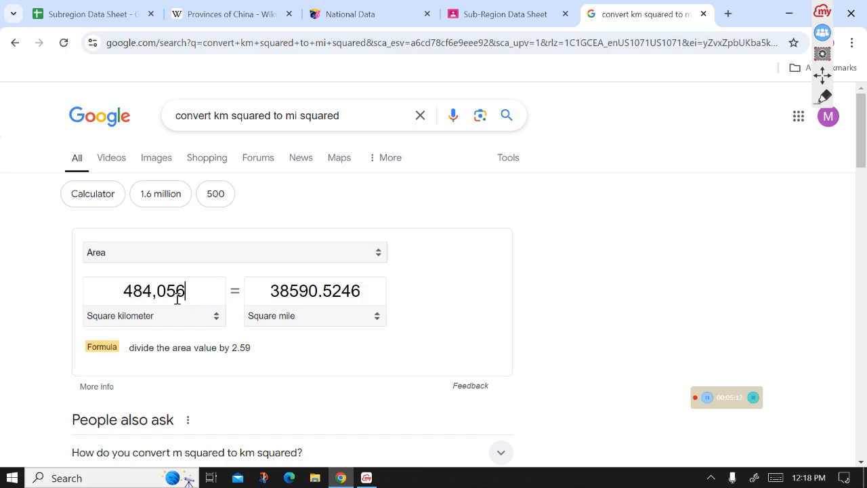
drag(364, 292, 263, 293)
key(ctrl+c)
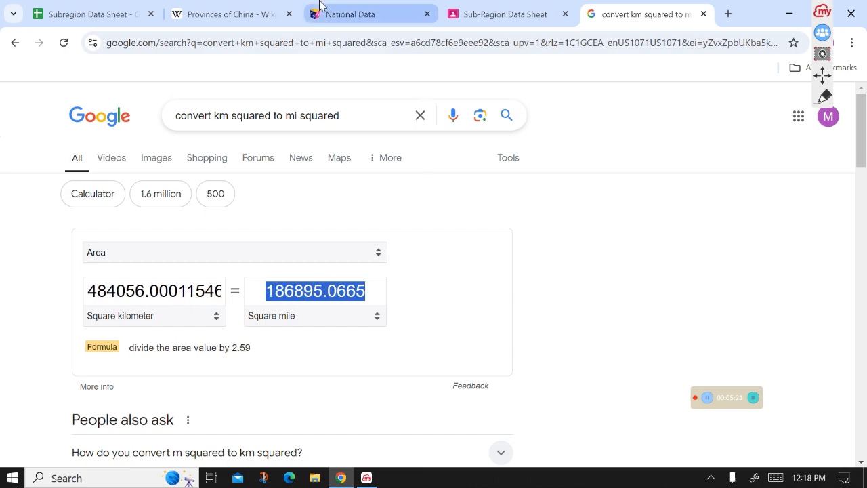
click(134, 6)
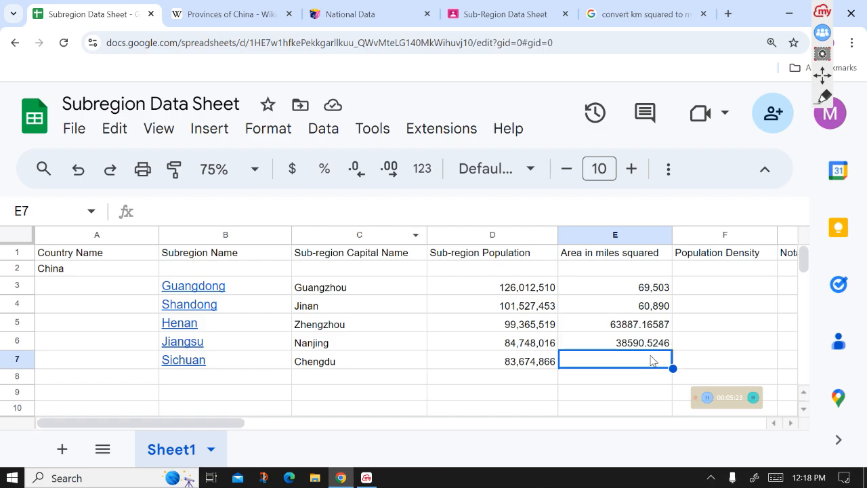
key(ctrl+v)
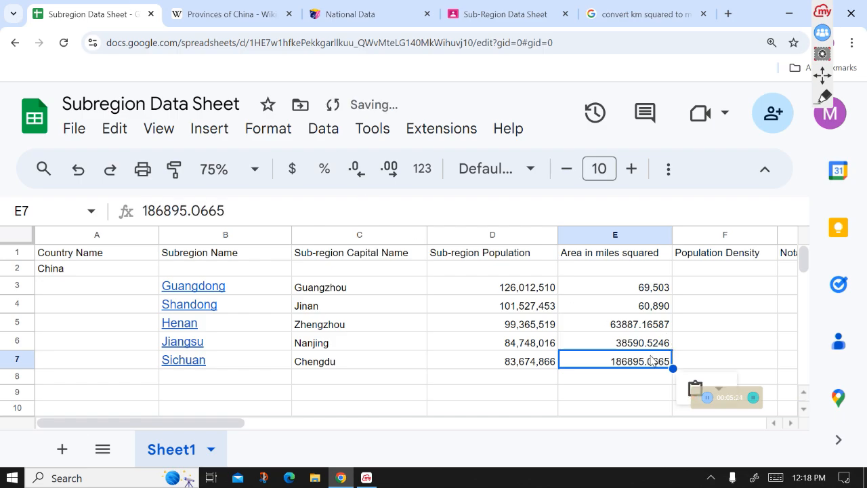
- Review the assignment instructions on filling the data sheet and calculating population density for each sub-region
click(726, 287)
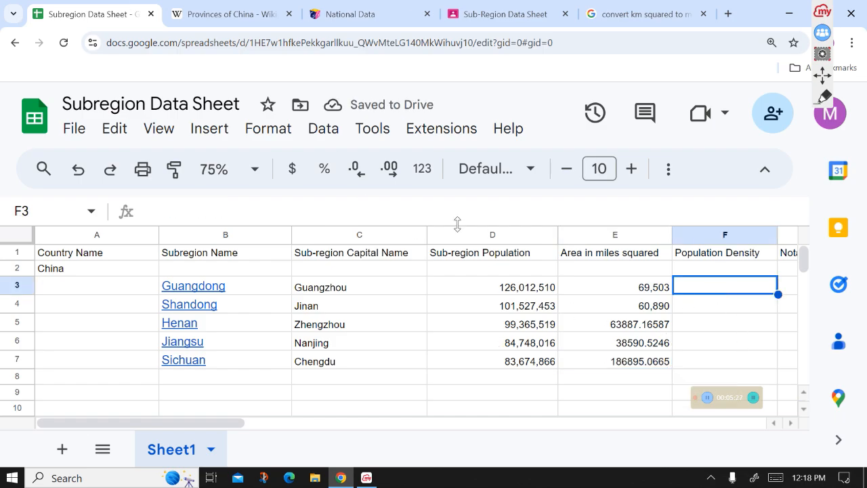
click(515, 9)
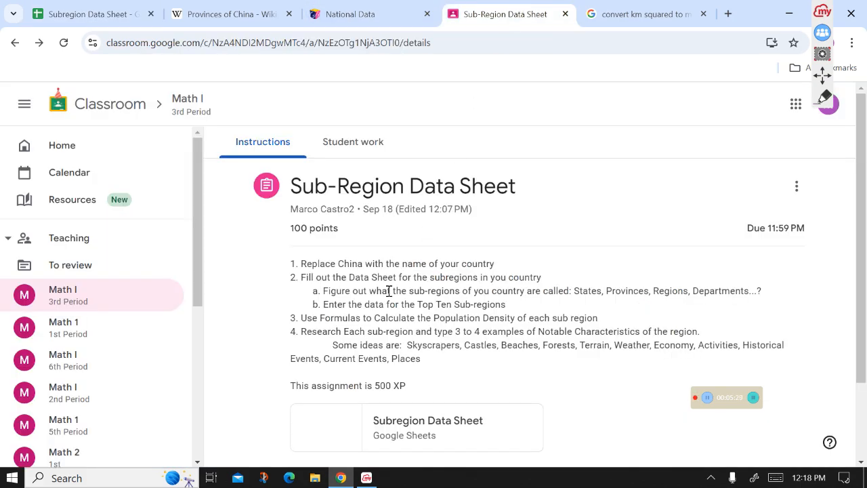
drag(519, 309, 275, 283)
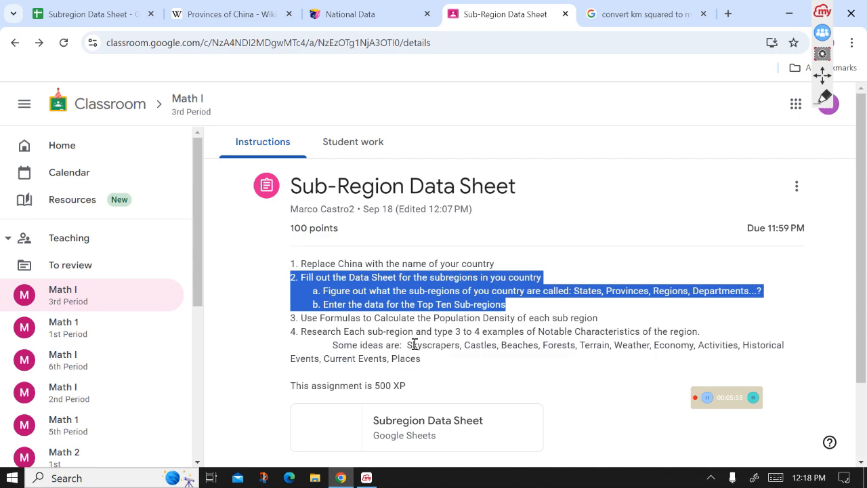
drag(321, 318, 434, 320)
drag(506, 331, 580, 318)
click(571, 329)
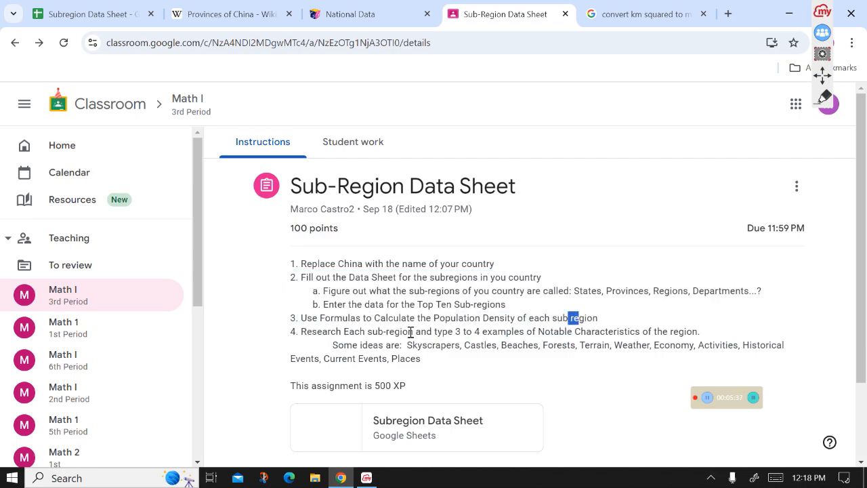
mouse_move(341, 332)
mouse_down()
mouse_move(333, 331)
mouse_move(349, 331)
mouse_up()
drag(542, 332, 617, 332)
click(764, 328)
click(121, 14)
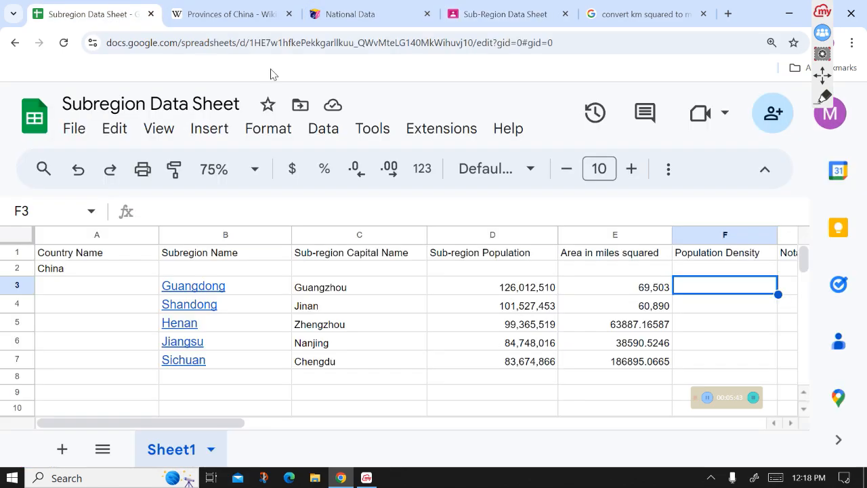
- Scroll to the Notable Characteristics column and read the assignment's research instruction for each sub-region
drag(192, 426, 302, 437)
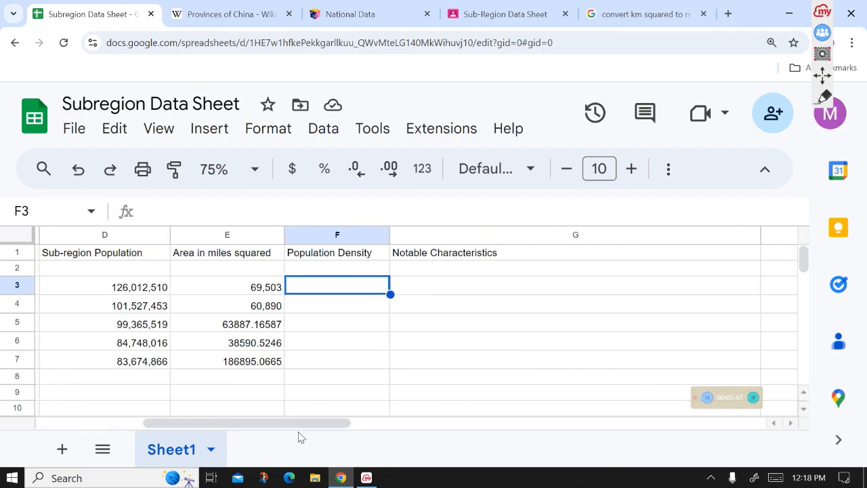
click(502, 287)
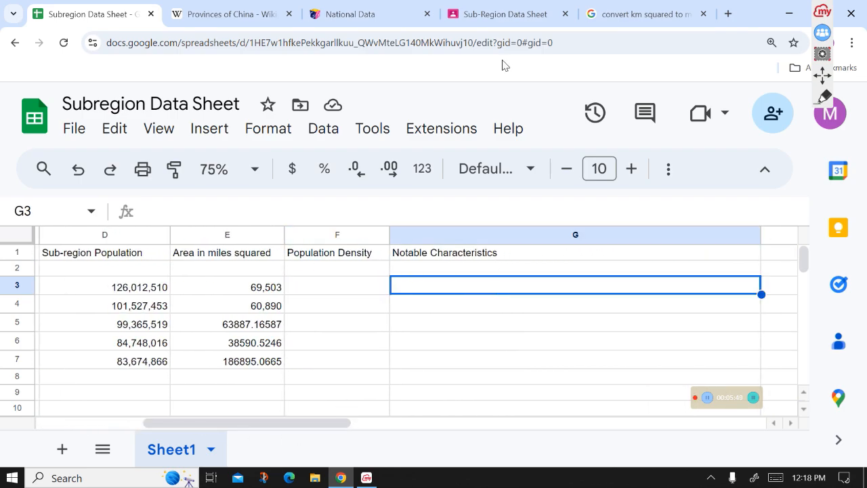
click(488, 11)
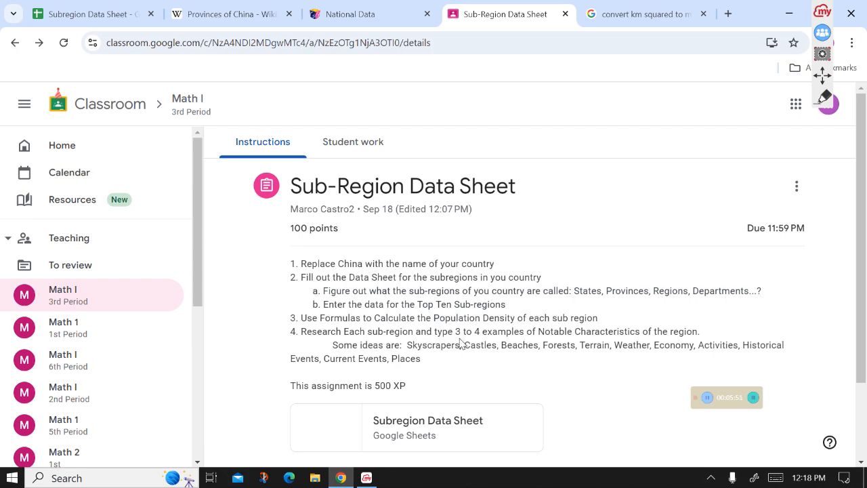
drag(361, 342, 407, 345)
click(410, 345)
double_click(411, 345)
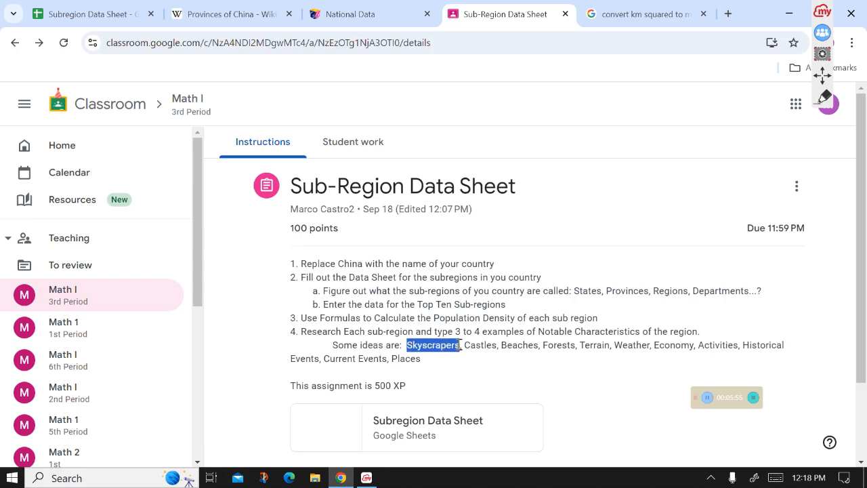
click(493, 370)
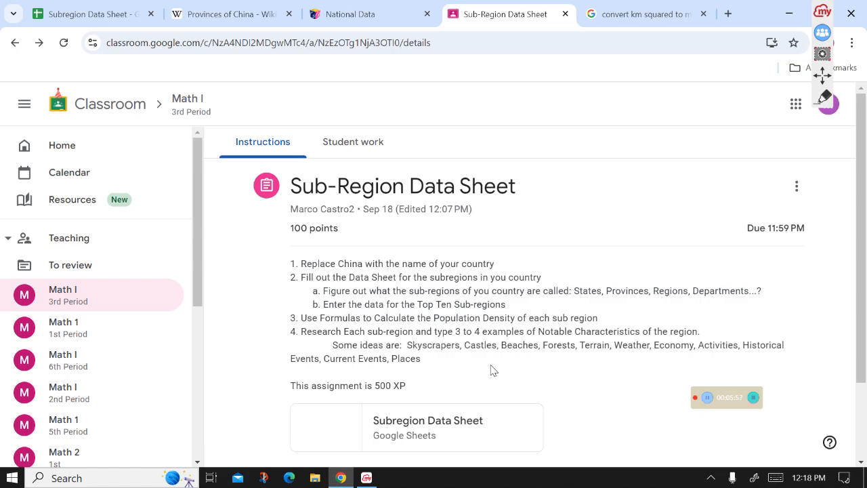
drag(407, 345, 700, 346)
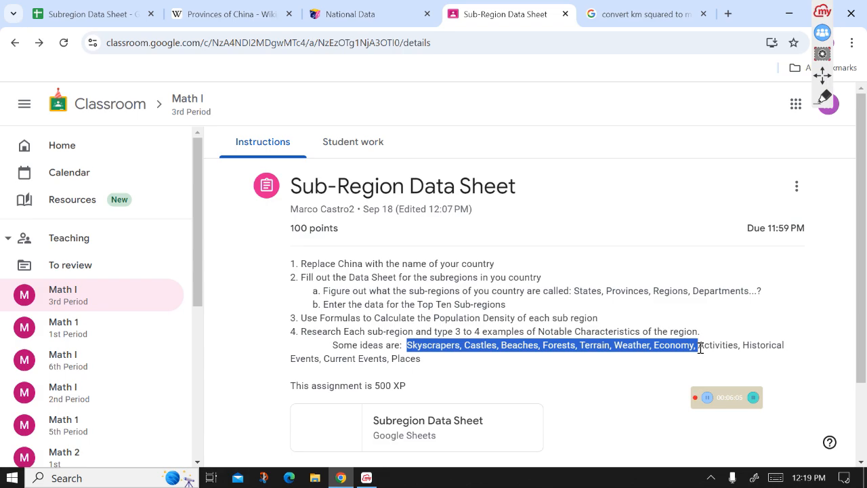
click(701, 347)
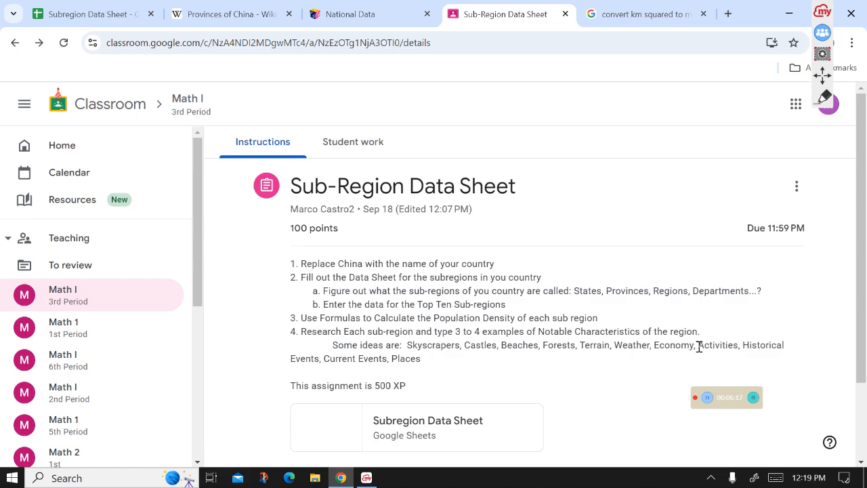
double_click(704, 345)
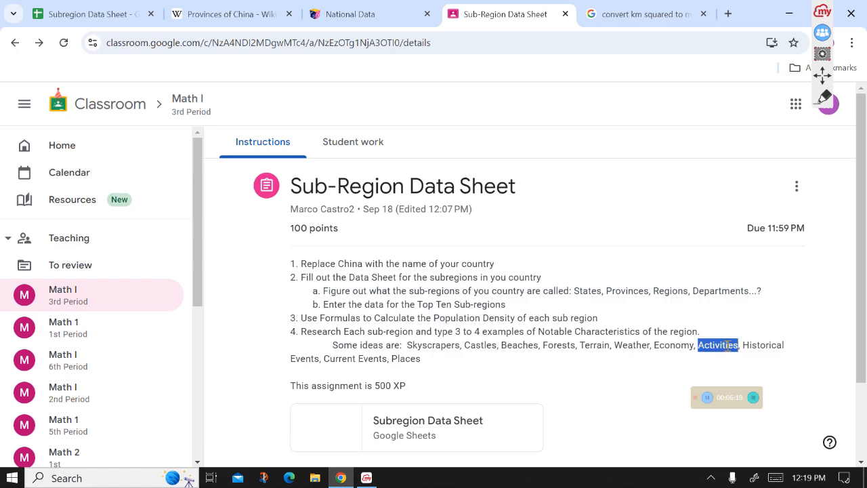
drag(540, 331, 576, 334)
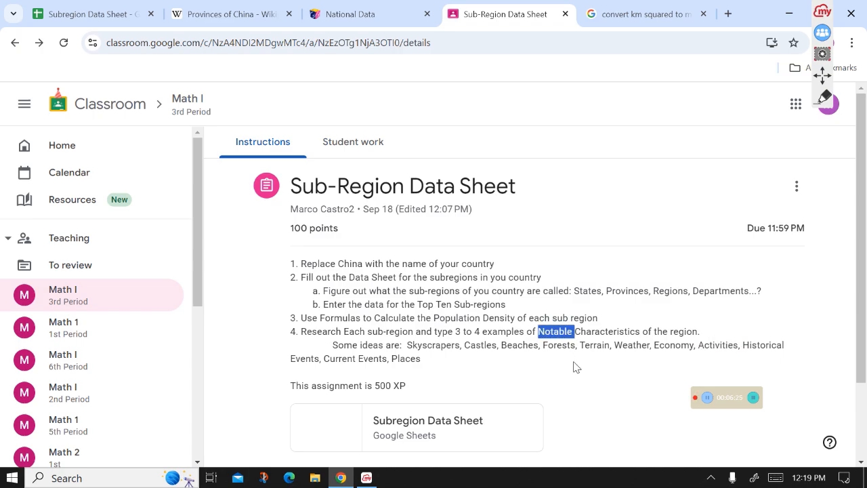
click(575, 367)
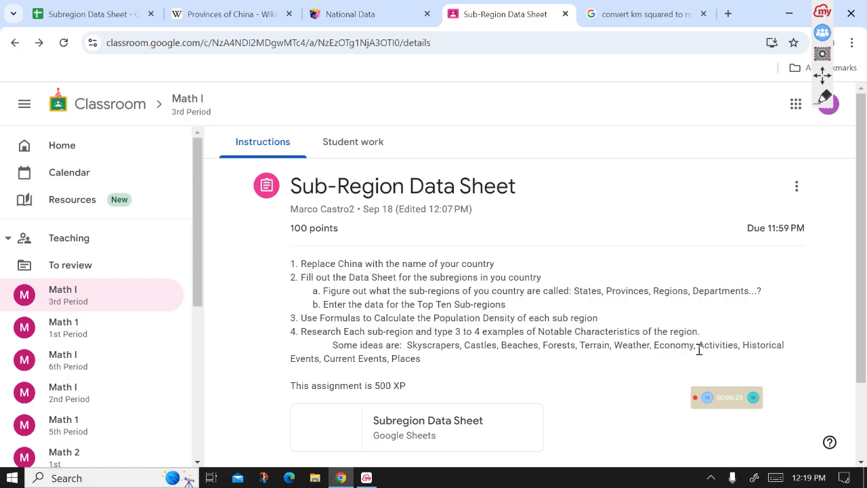
drag(700, 345, 741, 346)
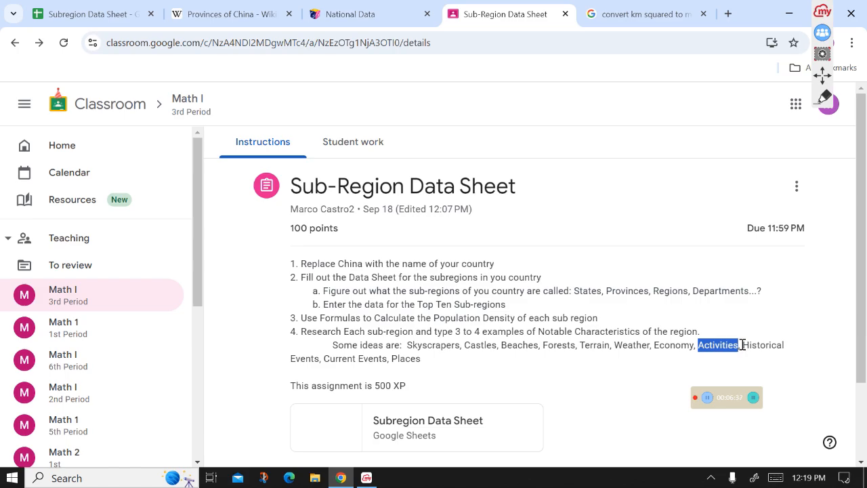
- Examine the suggested ideas for notable characteristics listed in the assignment instructions
drag(743, 345, 781, 345)
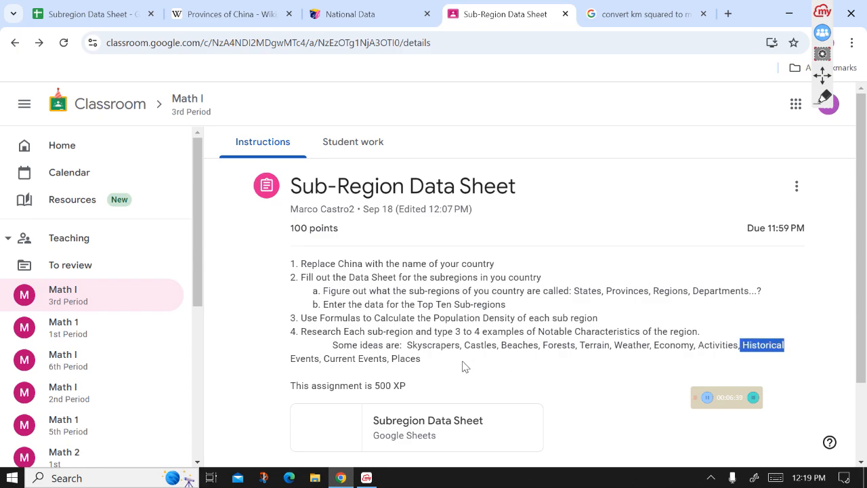
click(683, 366)
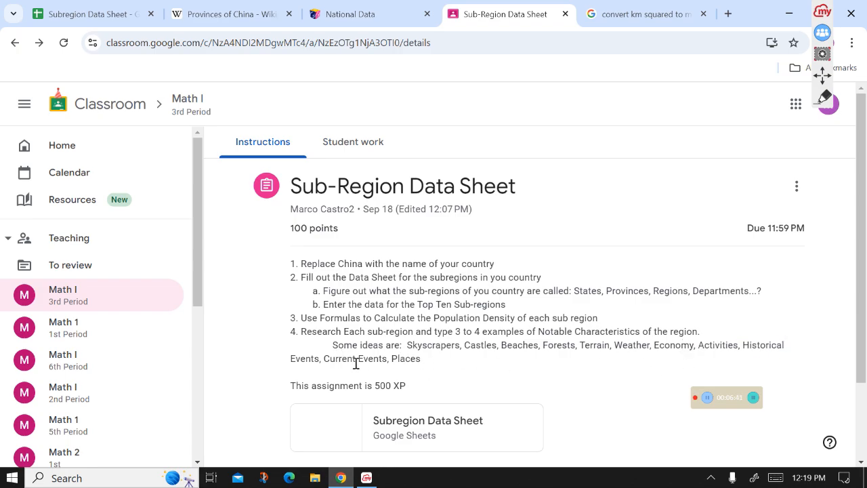
drag(744, 345, 321, 359)
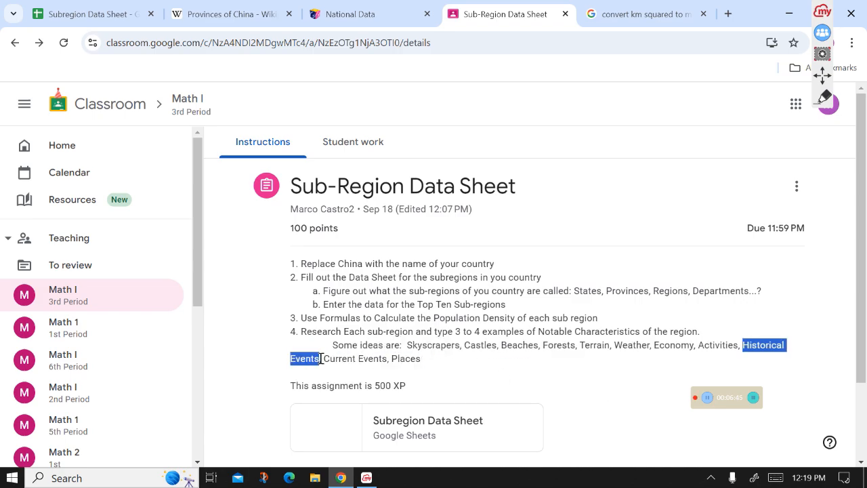
click(325, 359)
drag(356, 360, 383, 359)
click(485, 367)
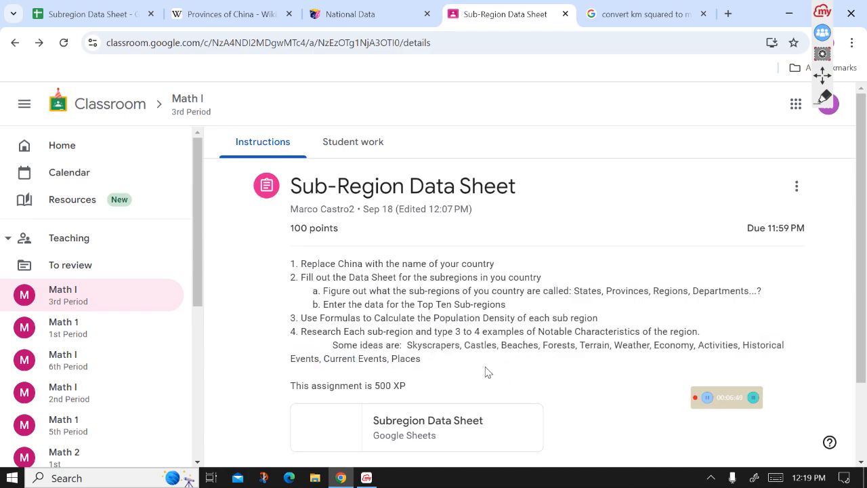
double_click(393, 358)
click(437, 369)
drag(392, 359, 324, 359)
click(498, 373)
drag(391, 358, 419, 359)
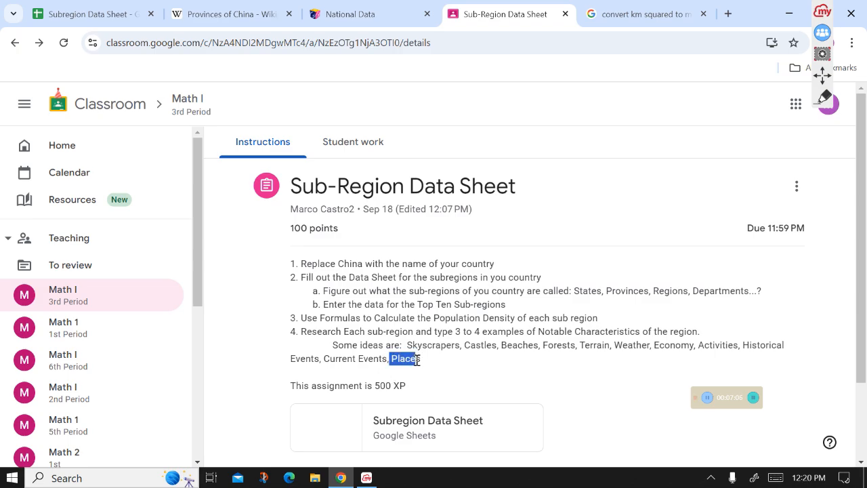
click(476, 377)
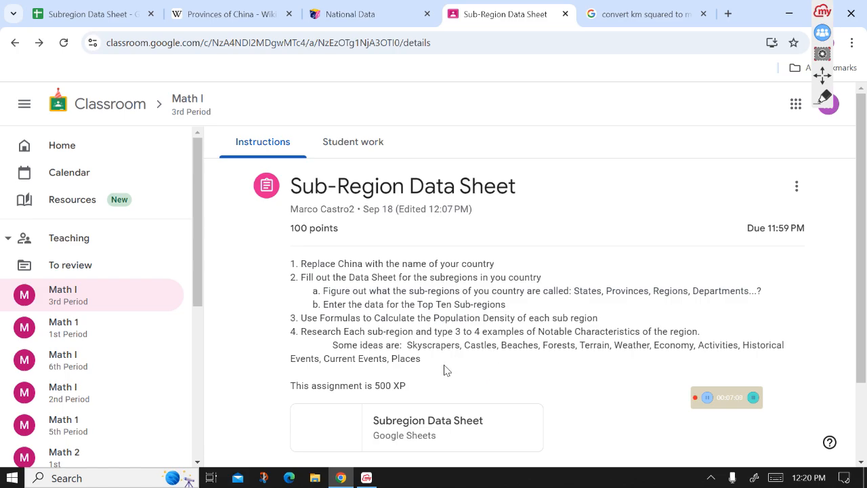
drag(395, 358, 426, 368)
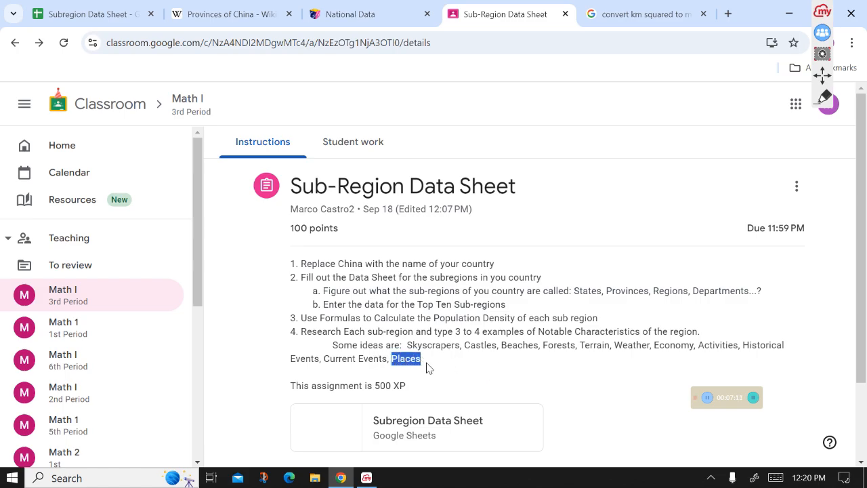
click(446, 371)
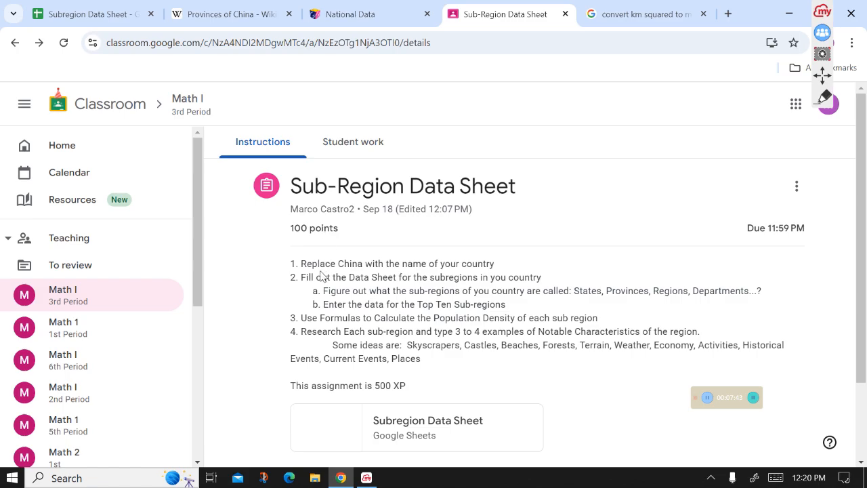
- Highlight the instruction about using formulas to calculate the population density of each sub-region
drag(301, 318, 606, 317)
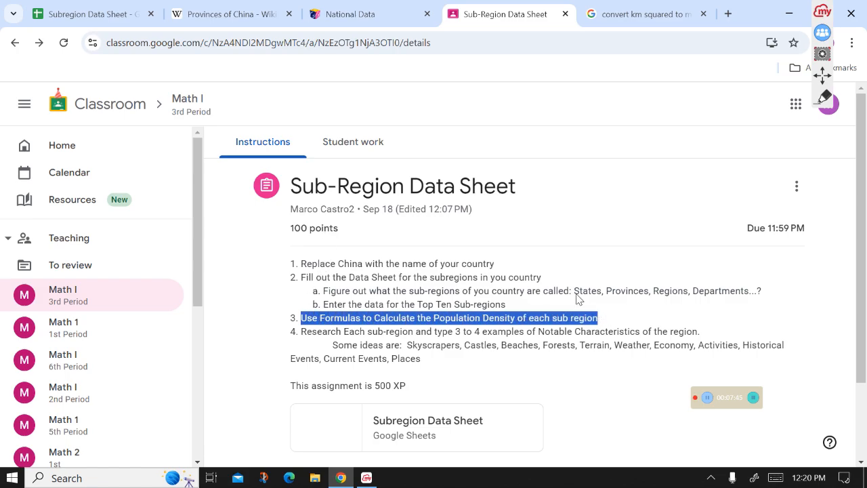
click(88, 13)
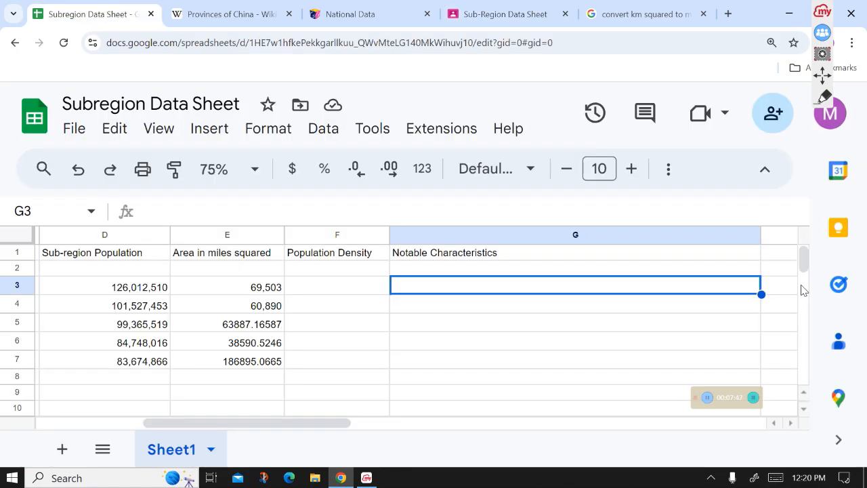
- On the whiteboard's Population Density page, handwrite the definition as # of people over units of Area
click(822, 11)
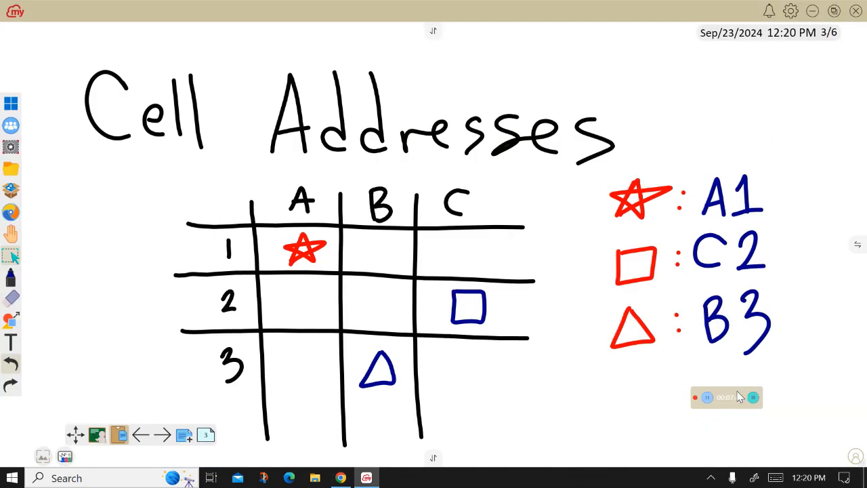
click(140, 435)
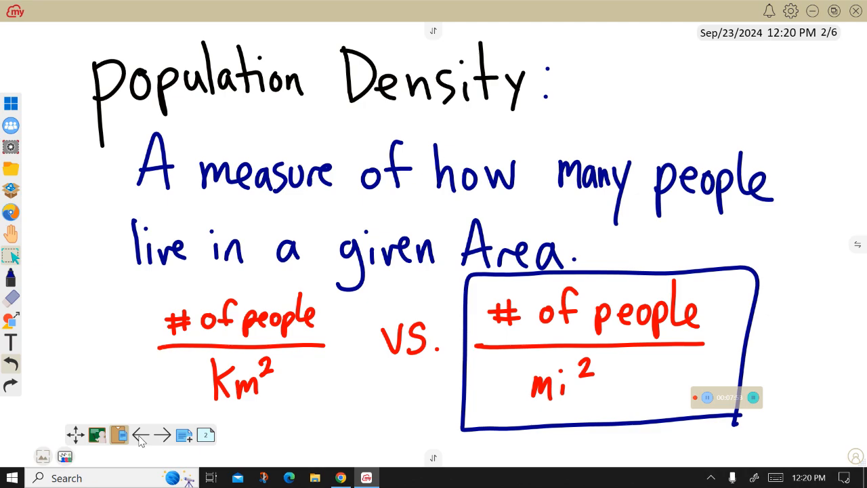
click(140, 435)
click(162, 436)
click(11, 278)
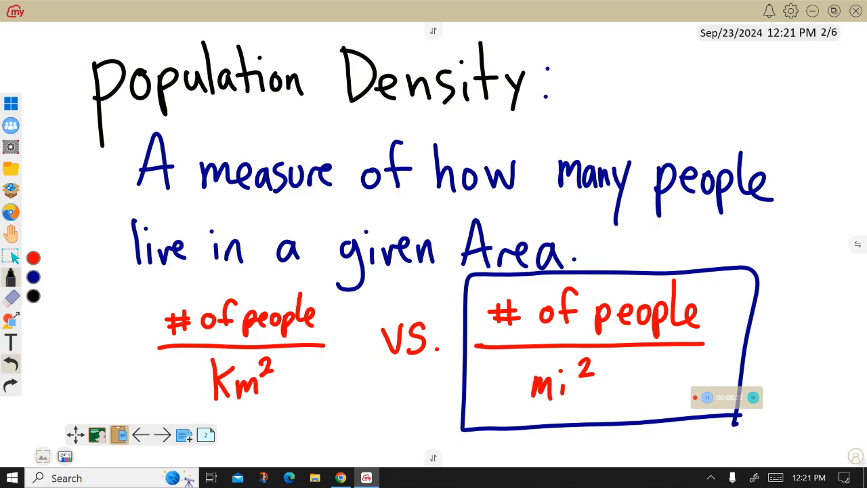
mouse_move(599, 38)
mouse_down()
mouse_move(596, 57)
mouse_move(607, 47)
mouse_move(634, 47)
mouse_up()
mouse_move(653, 31)
mouse_down()
mouse_move(644, 53)
mouse_move(652, 45)
mouse_move(691, 54)
mouse_move(697, 46)
mouse_move(709, 68)
mouse_up()
drag(709, 49, 723, 57)
drag(727, 55, 737, 58)
drag(633, 46, 636, 54)
drag(587, 72, 746, 69)
drag(602, 90, 614, 104)
drag(616, 90, 646, 101)
drag(652, 78, 655, 99)
mouse_move(644, 86)
mouse_down()
mouse_move(664, 85)
mouse_move(665, 100)
mouse_up()
drag(689, 88, 689, 89)
mouse_move(701, 79)
mouse_down()
mouse_move(710, 81)
mouse_move(702, 96)
mouse_up()
drag(695, 91, 715, 87)
drag(635, 129, 652, 120)
drag(657, 128, 673, 119)
drag(691, 115, 696, 124)
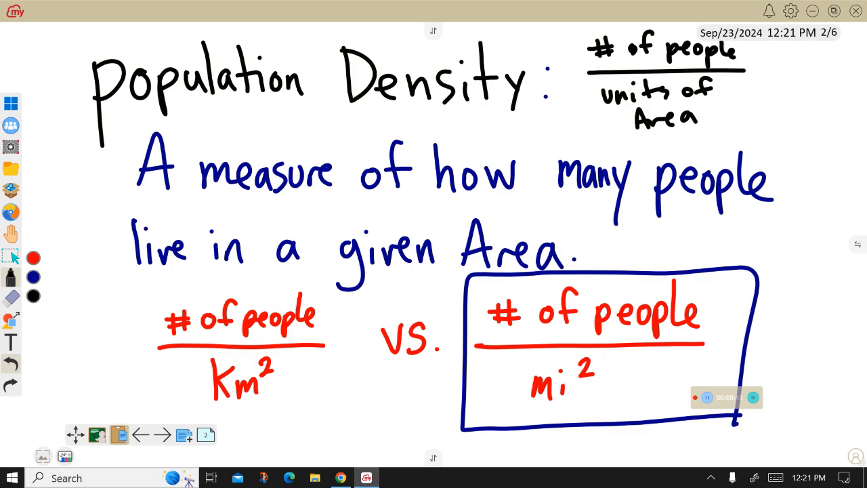
- Draw arrows under km² and mi² and label the square-mile version USA
mouse_move(249, 434)
mouse_down()
mouse_move(249, 407)
mouse_move(258, 414)
mouse_up()
drag(537, 449, 543, 407)
mouse_move(535, 416)
mouse_down()
mouse_move(543, 404)
mouse_move(553, 414)
mouse_up()
mouse_move(581, 431)
mouse_down()
mouse_move(587, 450)
mouse_move(596, 428)
mouse_move(599, 449)
mouse_move(637, 447)
mouse_up()
drag(620, 440, 628, 438)
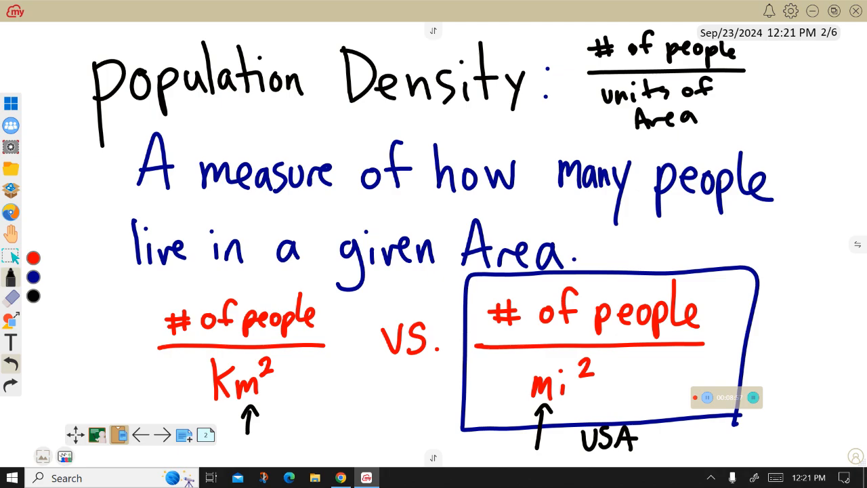
- Go to the Cell Addresses page and erase the written addresses and the shapes in the grid
click(163, 435)
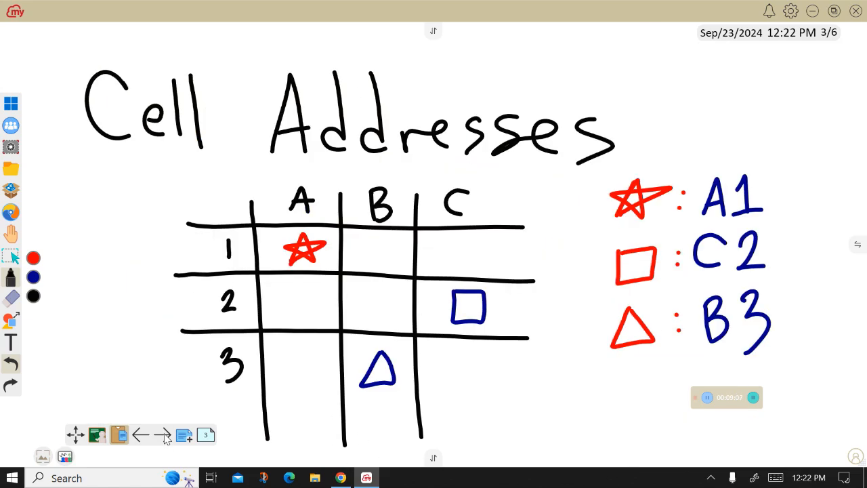
click(12, 298)
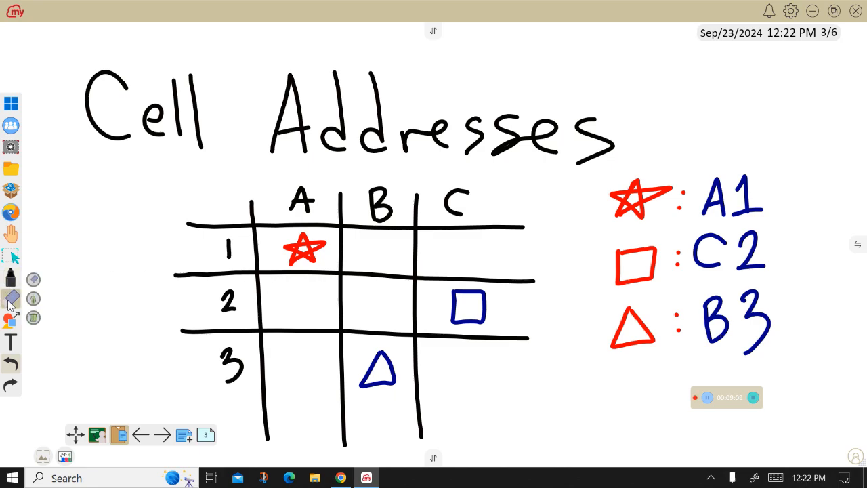
mouse_move(699, 178)
mouse_down()
mouse_move(700, 268)
mouse_move(698, 149)
mouse_move(733, 301)
mouse_move(702, 138)
mouse_up()
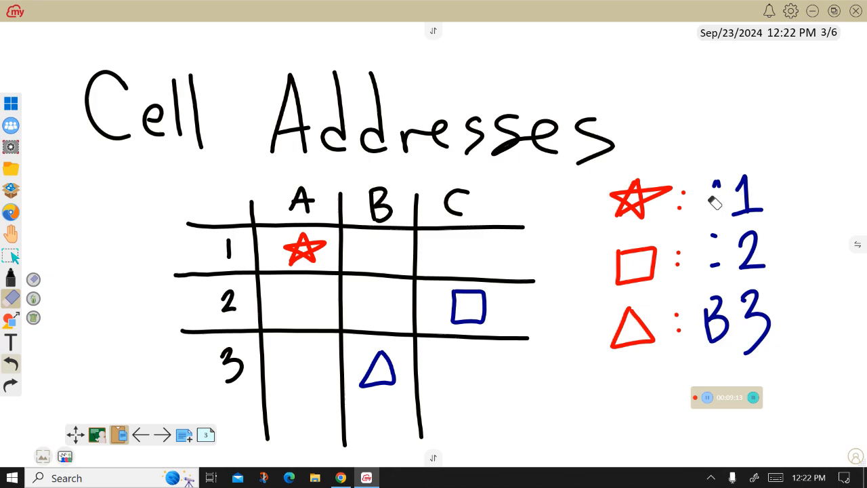
mouse_move(715, 201)
mouse_down()
mouse_move(725, 174)
mouse_move(716, 212)
mouse_move(736, 294)
mouse_move(767, 347)
mouse_move(747, 366)
mouse_up()
mouse_move(511, 306)
mouse_down()
mouse_move(452, 291)
mouse_move(478, 318)
mouse_move(461, 315)
mouse_up()
mouse_move(379, 354)
mouse_down()
mouse_move(391, 393)
mouse_move(364, 366)
mouse_move(359, 374)
mouse_up()
mouse_move(324, 261)
mouse_down()
mouse_move(305, 246)
mouse_move(316, 243)
mouse_up()
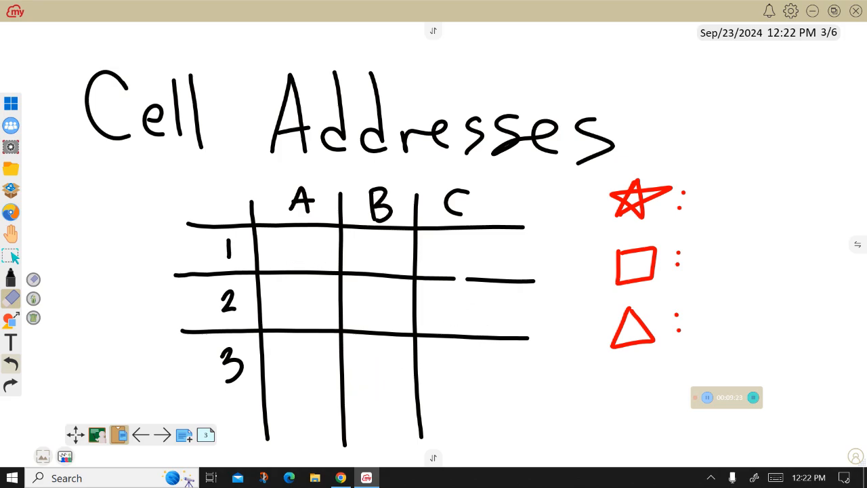
- Draw a star in cell B1, a rectangle in A2 and a triangle in C3 of the grid
click(10, 277)
mouse_move(366, 266)
mouse_down()
mouse_move(408, 251)
mouse_move(359, 268)
mouse_up()
mouse_move(282, 293)
mouse_down()
mouse_move(321, 298)
mouse_move(321, 287)
mouse_up()
mouse_move(456, 354)
mouse_down()
mouse_move(483, 397)
mouse_move(456, 353)
mouse_up()
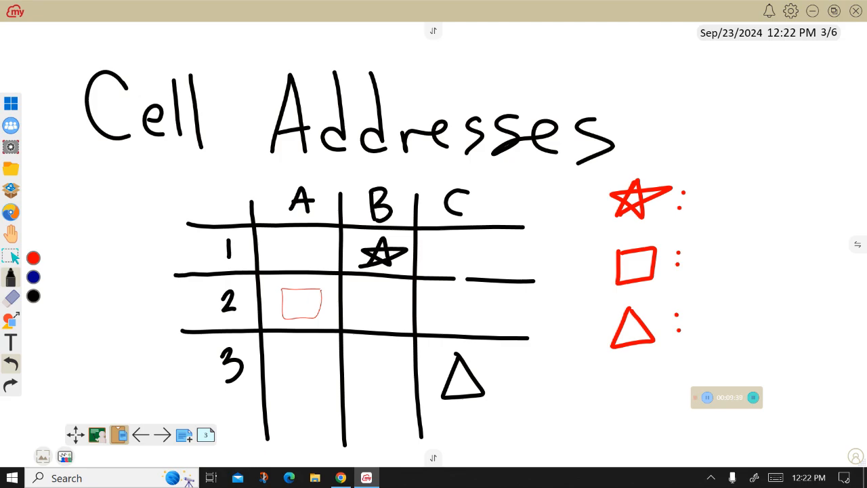
- Write B1 and A2 as the addresses of the star and the rectangle
drag(707, 167, 713, 210)
drag(747, 169, 763, 212)
drag(745, 210, 781, 210)
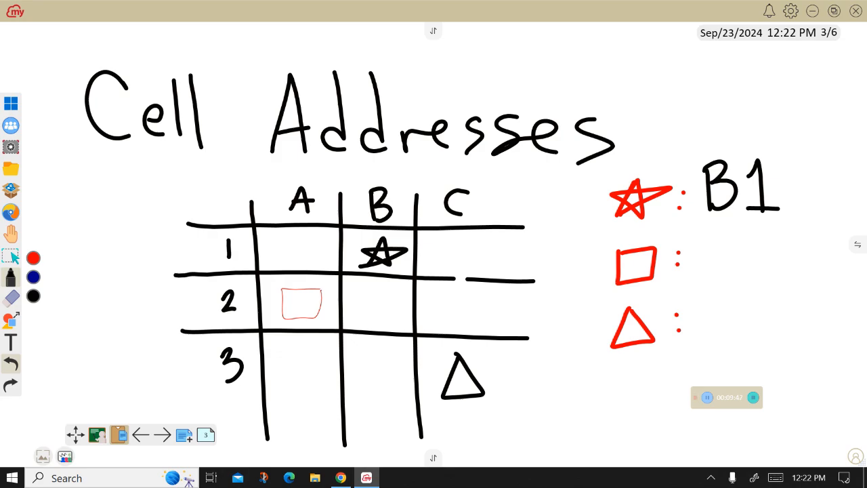
mouse_move(702, 275)
mouse_down()
mouse_move(726, 264)
mouse_move(730, 276)
mouse_up()
drag(710, 258, 767, 276)
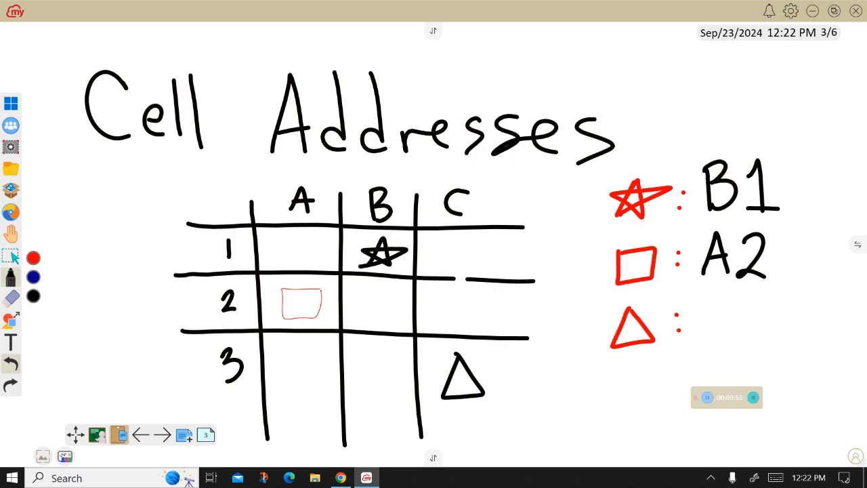
- Draw arrows tracing the triangle's column and row, label it C3 twice, and return to the spreadsheet
mouse_move(504, 203)
mouse_down()
mouse_move(501, 370)
mouse_move(509, 358)
mouse_up()
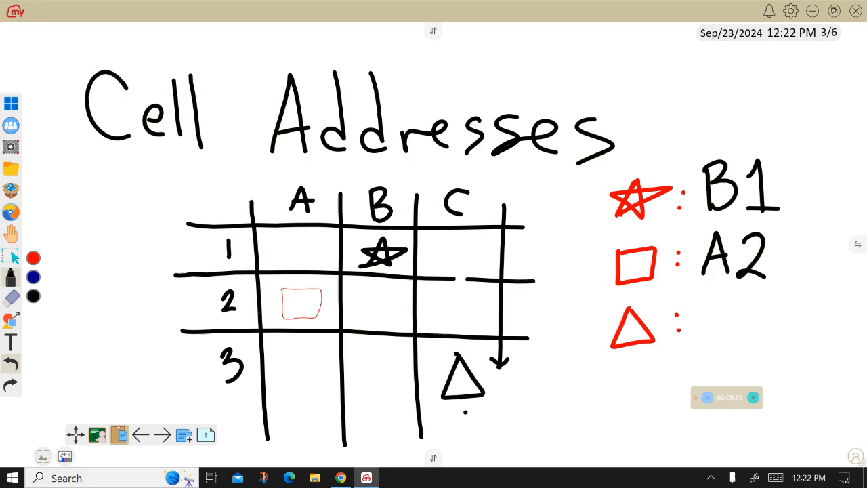
mouse_move(255, 374)
mouse_down()
mouse_move(441, 366)
mouse_move(435, 374)
mouse_up()
mouse_move(509, 398)
mouse_down()
mouse_move(495, 411)
mouse_move(510, 419)
mouse_up()
mouse_move(518, 394)
mouse_down()
mouse_move(523, 405)
mouse_move(514, 421)
mouse_up()
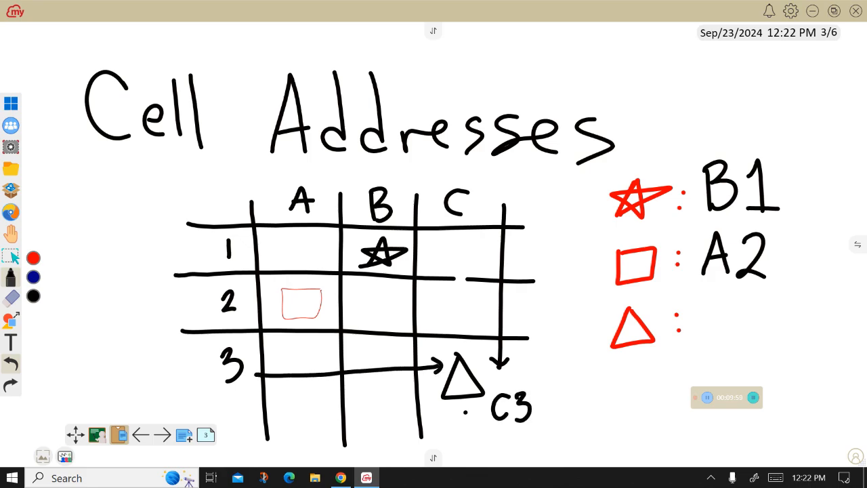
mouse_move(724, 305)
mouse_down()
mouse_move(709, 342)
mouse_move(724, 340)
mouse_up()
drag(739, 306, 742, 347)
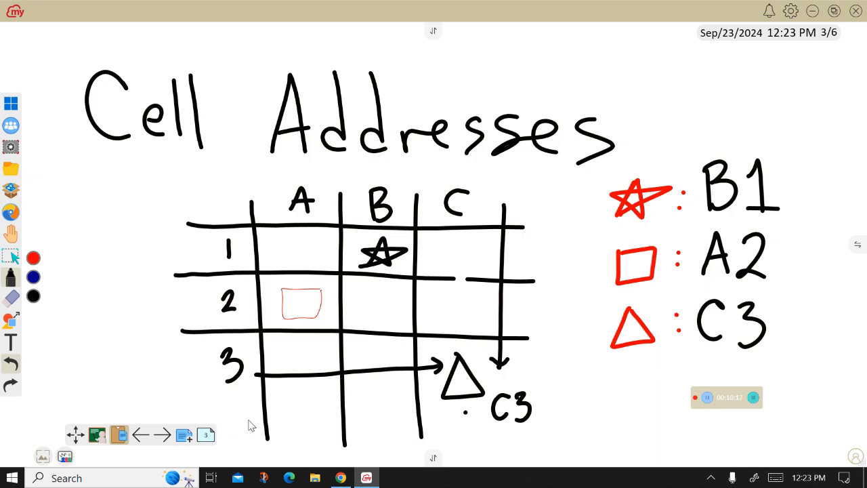
click(12, 102)
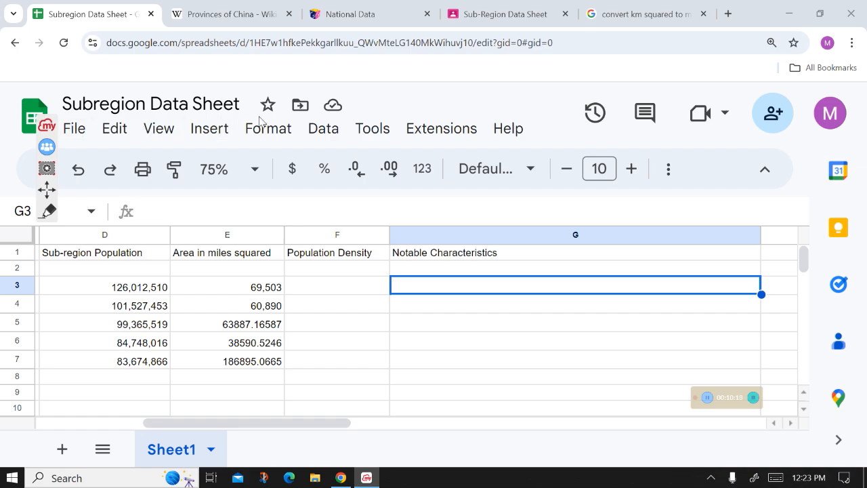
click(360, 288)
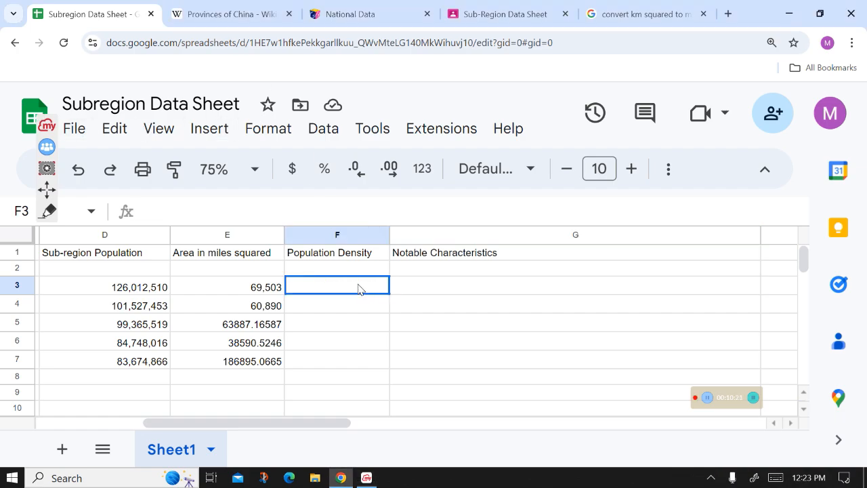
click(315, 209)
text(=)
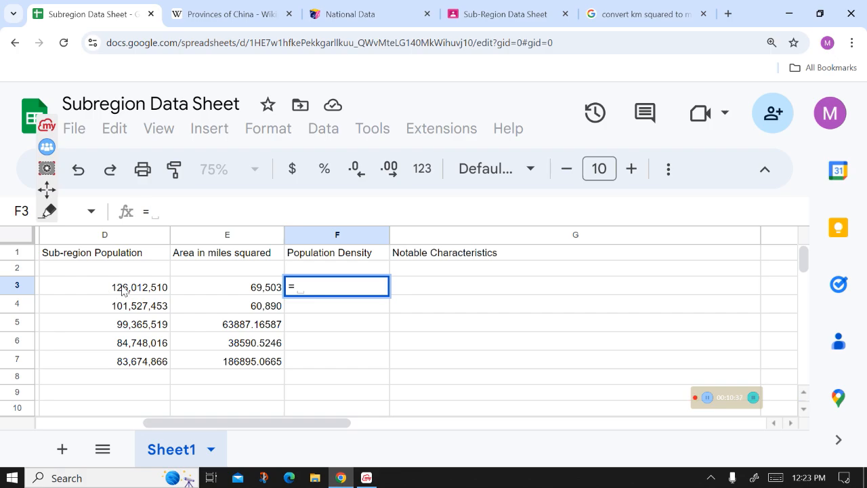
text(D2)
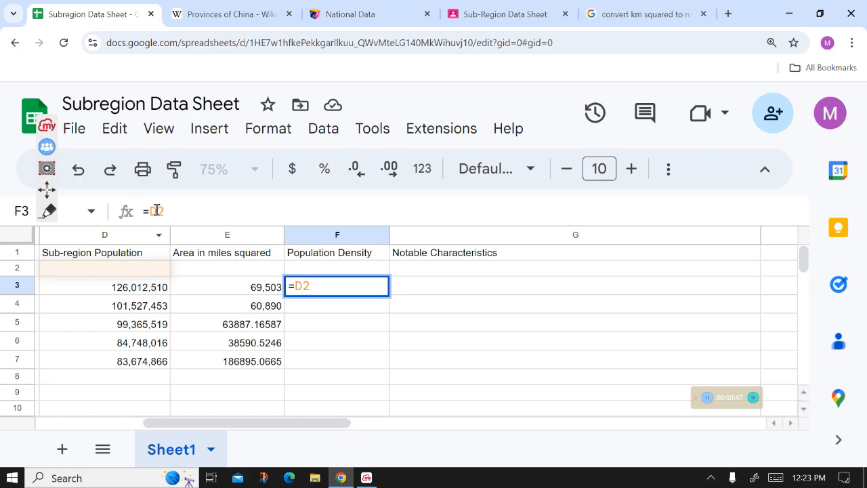
click(139, 291)
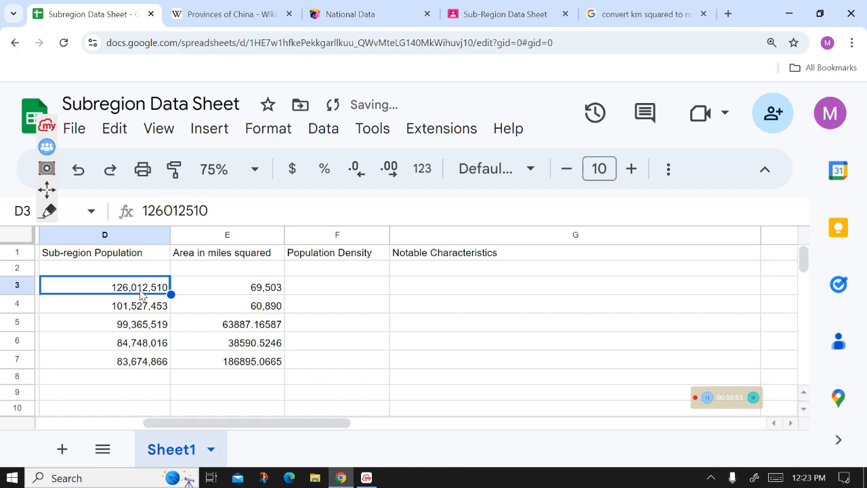
click(138, 269)
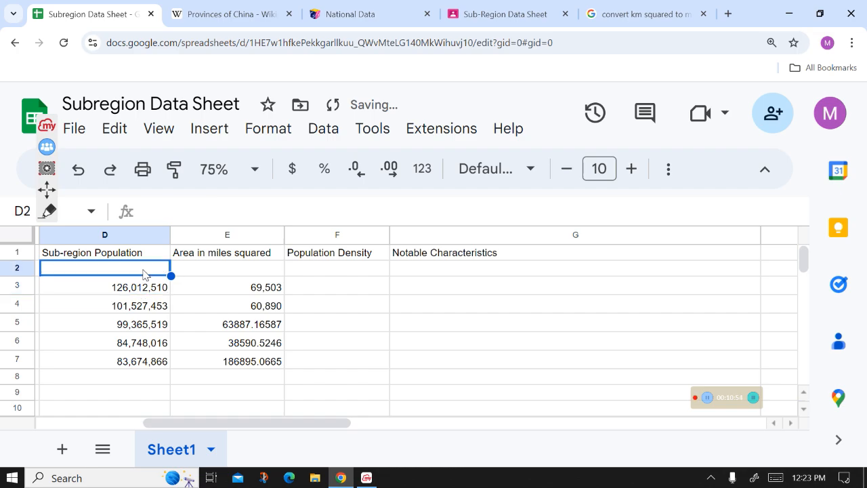
click(301, 269)
click(316, 287)
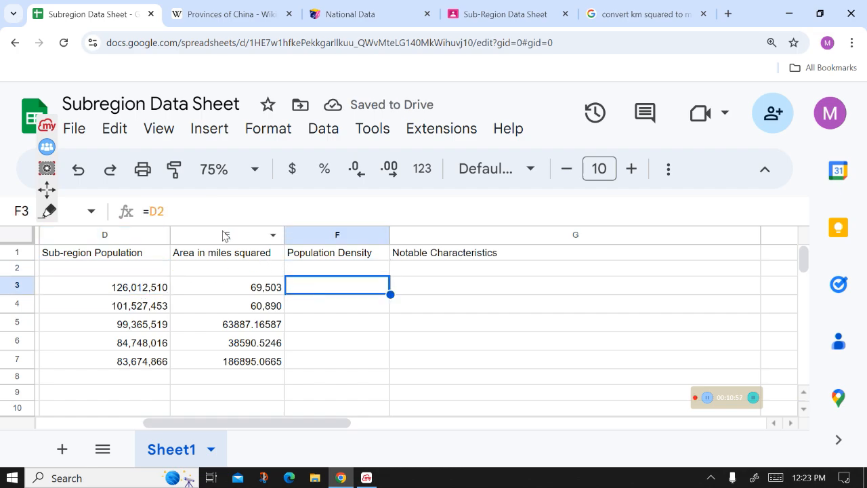
click(214, 212)
key(BackSpace)
key(BackSpace)
key(BackSpace)
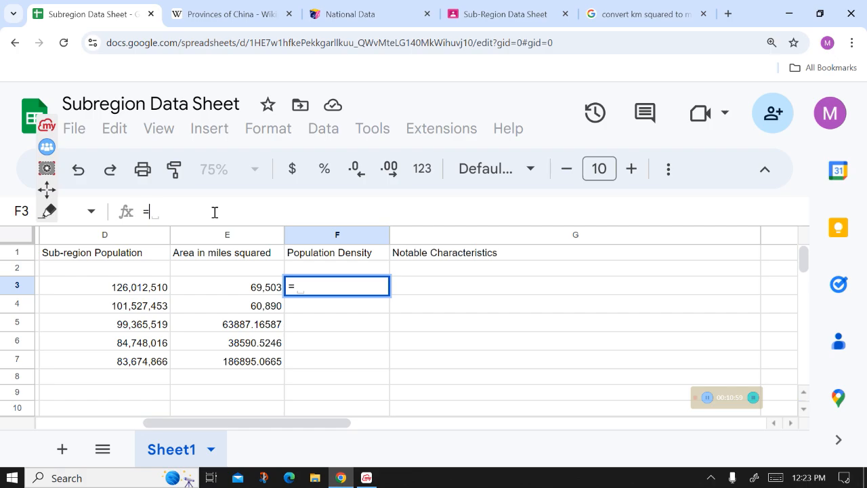
key(Return)
- Enter the formula =D3/E3 in F3 to calculate Guangdong's population density
click(342, 292)
click(289, 214)
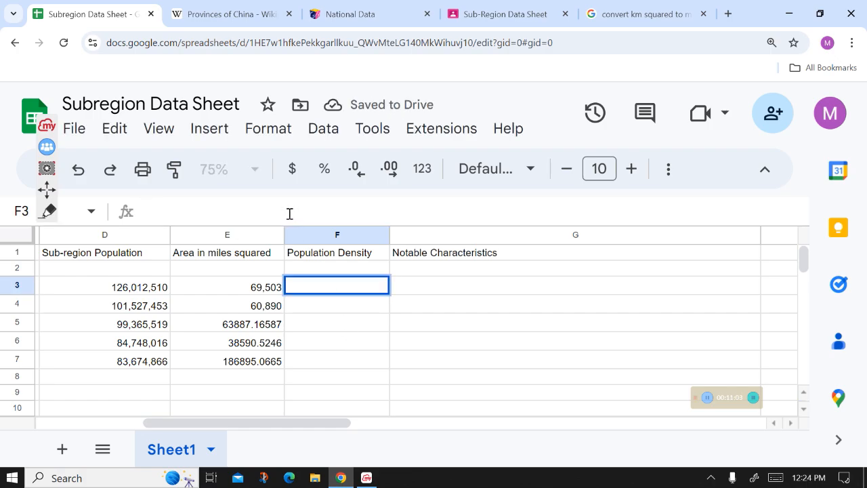
text(=)
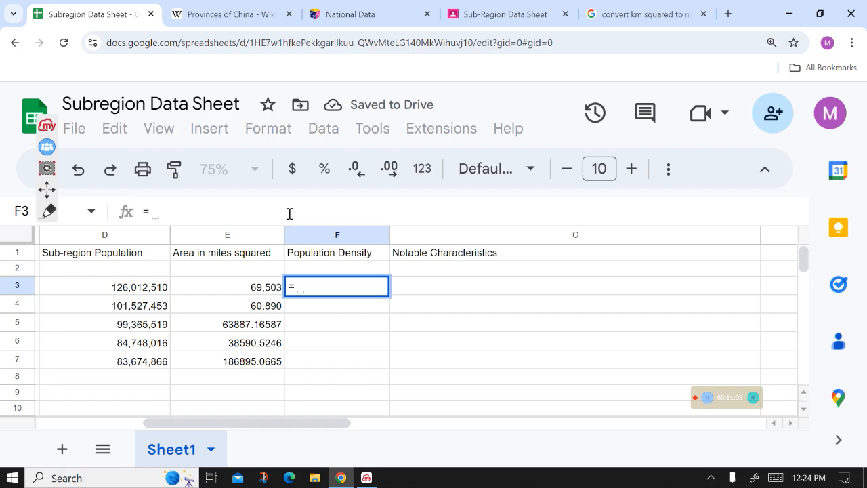
text(D3)
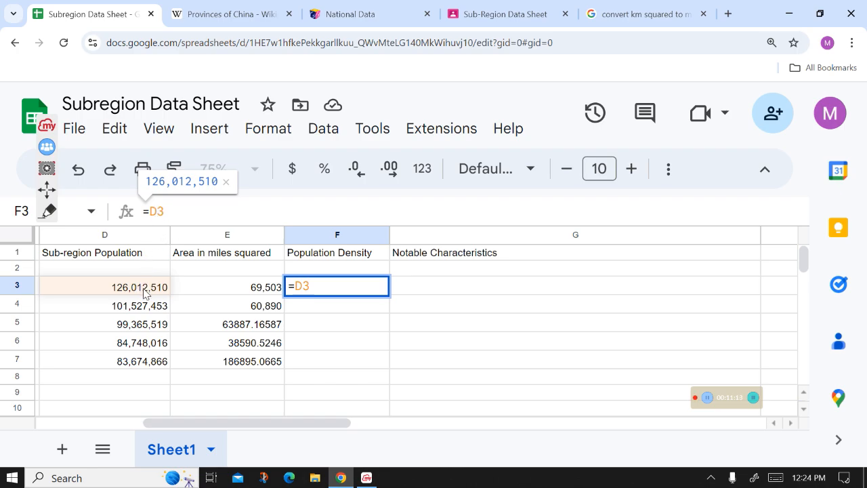
click(165, 216)
text(/)
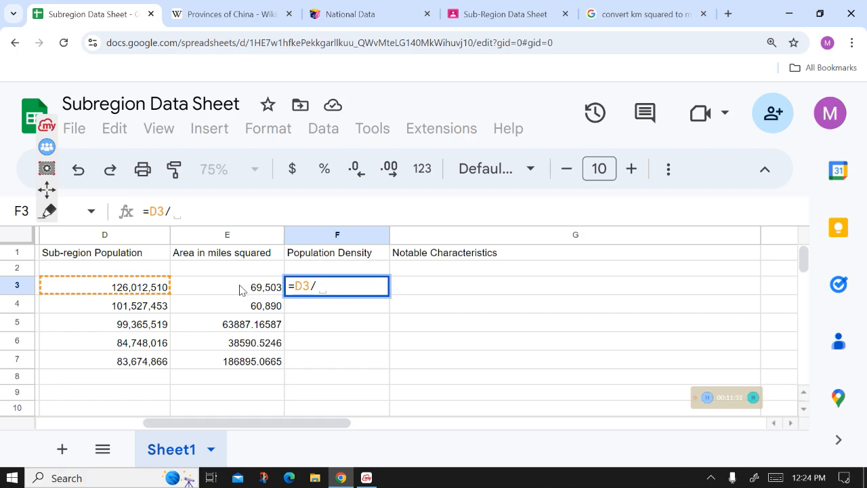
text(E3)
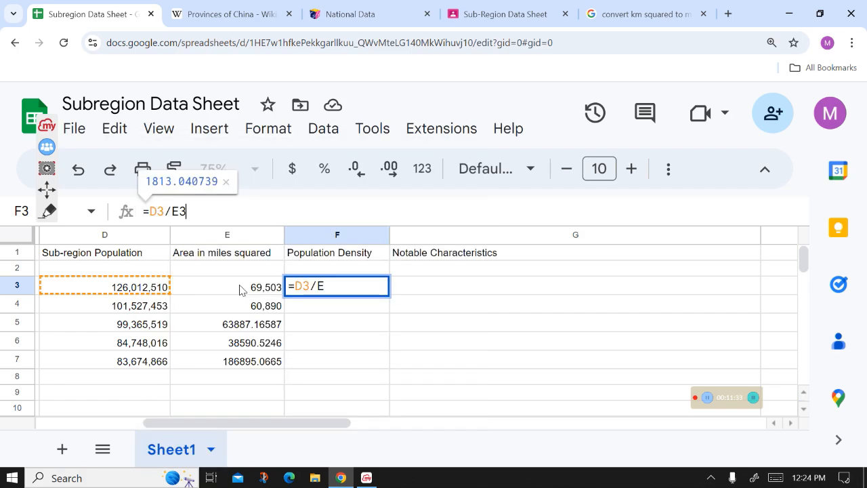
key(Return)
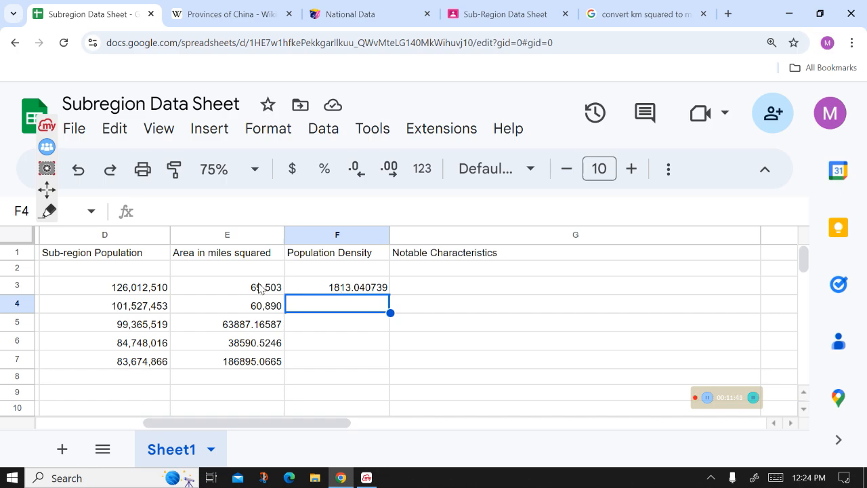
drag(232, 422, 169, 437)
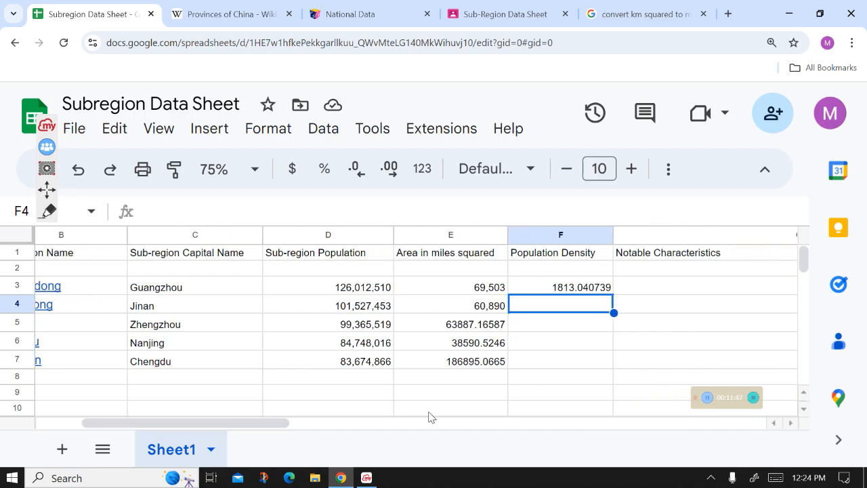
click(575, 328)
click(575, 304)
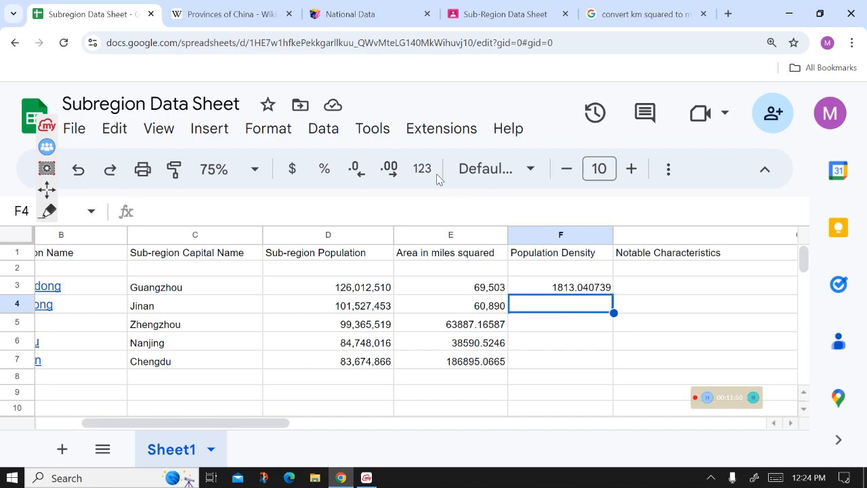
click(415, 207)
text(=)
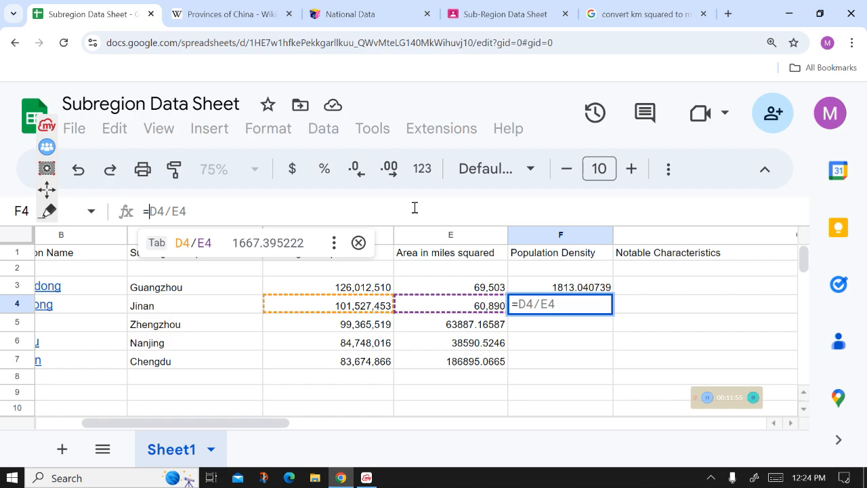
click(554, 331)
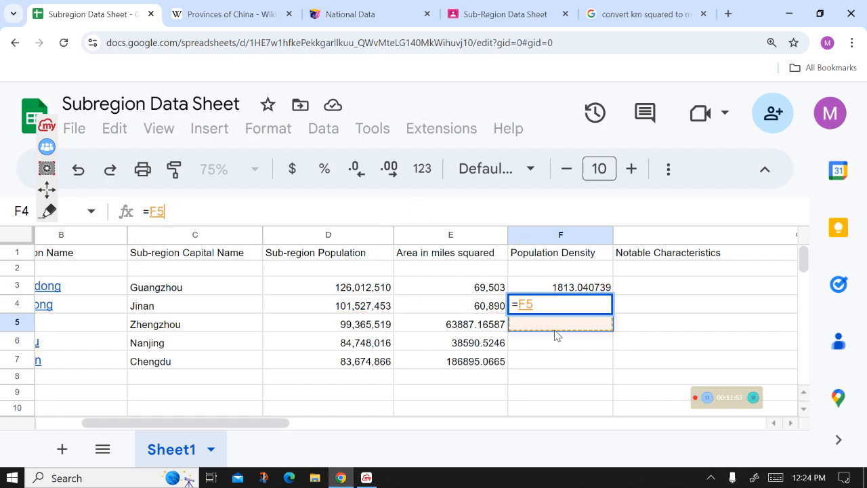
click(596, 349)
click(602, 291)
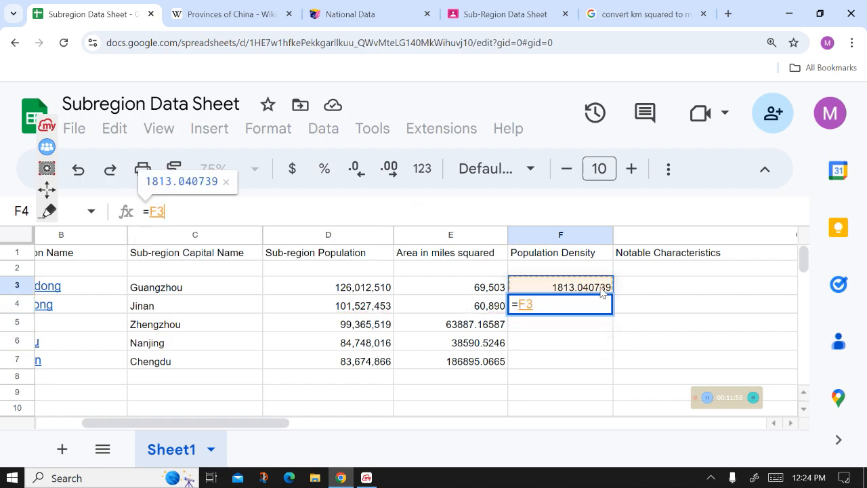
click(565, 309)
click(520, 217)
key(BackSpace)
key(BackSpace)
key(BackSpace)
click(611, 394)
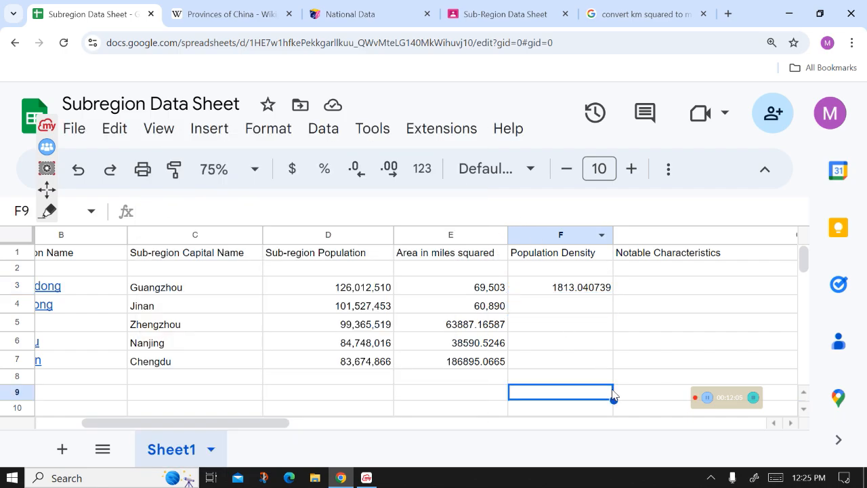
- Copy F3's density formula down the Population Density column through F10
click(602, 293)
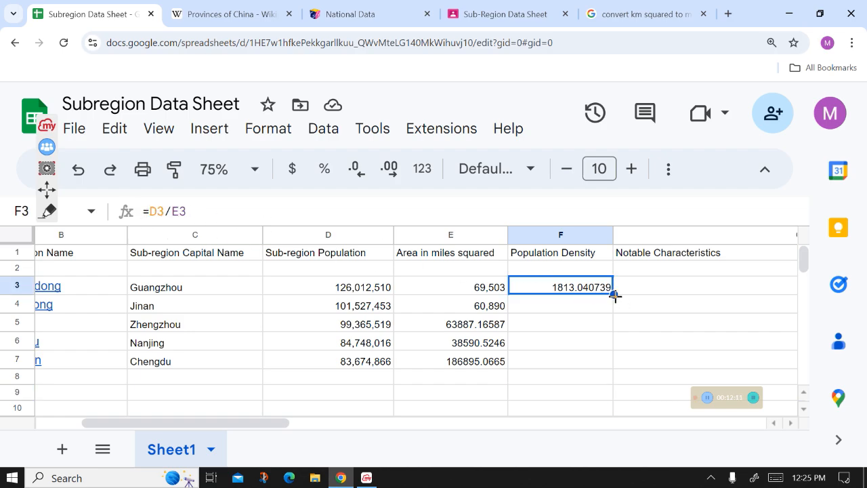
drag(615, 295, 609, 414)
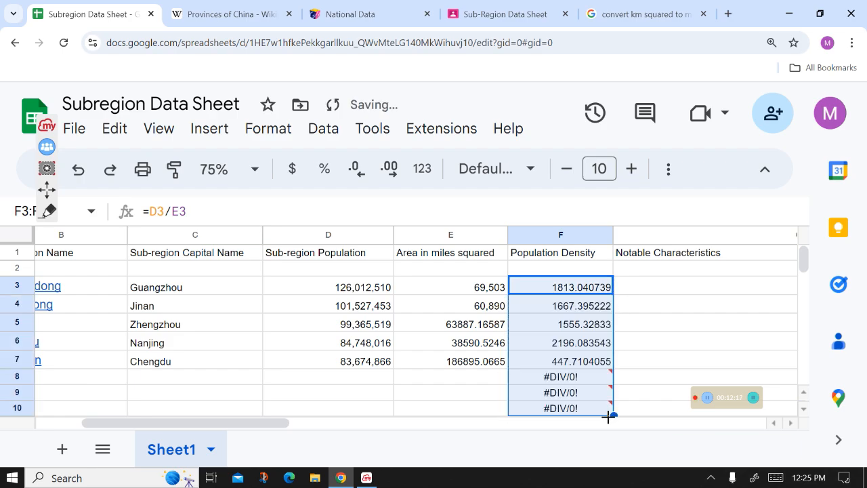
- Inspect the copied density formulas in cells F3 through F7 one by one
click(581, 307)
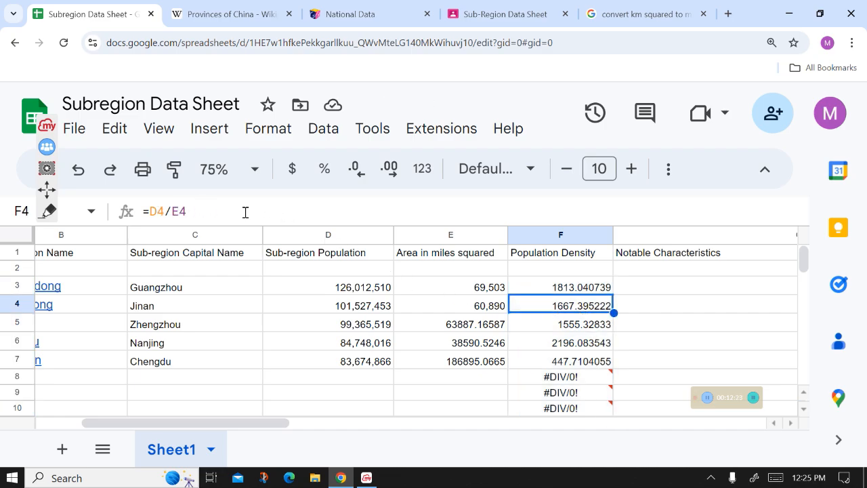
click(584, 326)
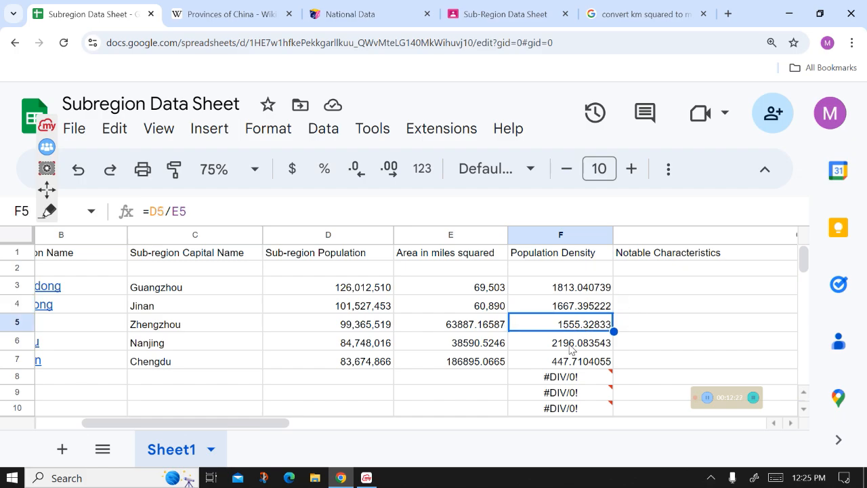
click(592, 344)
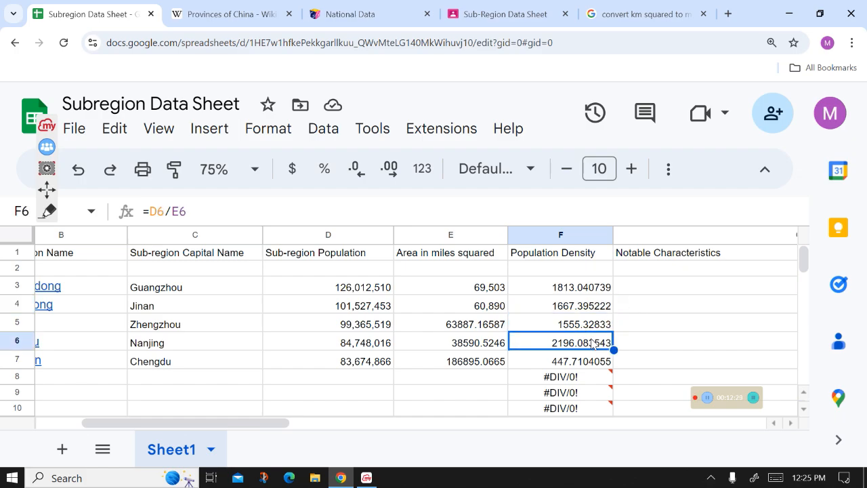
click(594, 362)
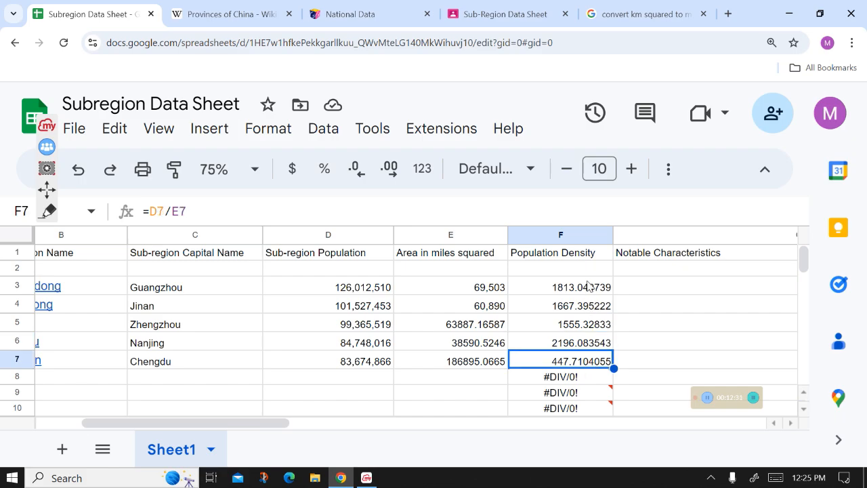
mouse_move(594, 377)
click(165, 212)
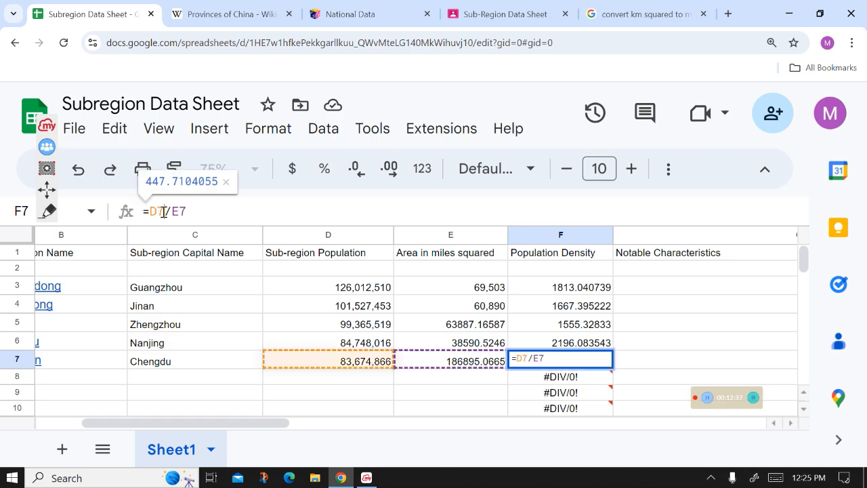
click(233, 206)
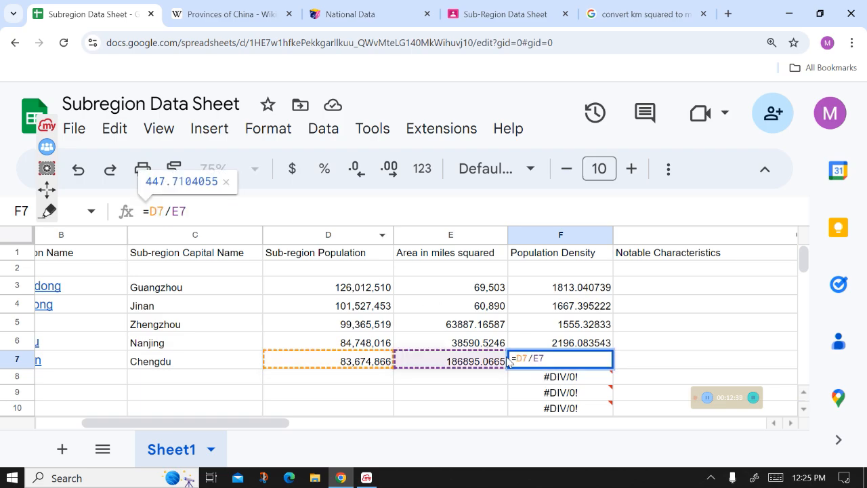
click(574, 284)
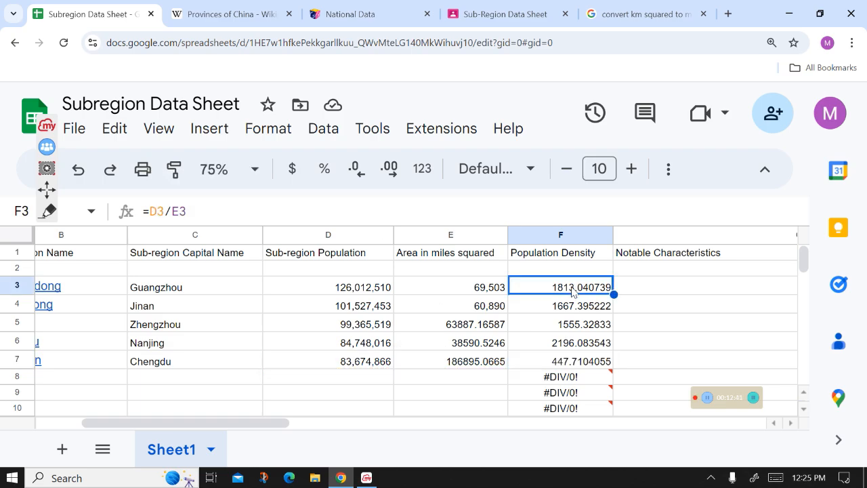
click(572, 307)
click(573, 328)
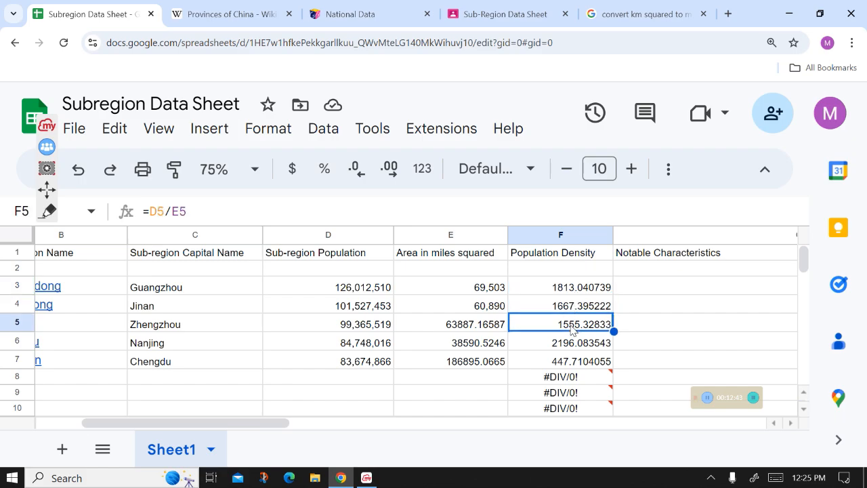
click(569, 347)
click(571, 367)
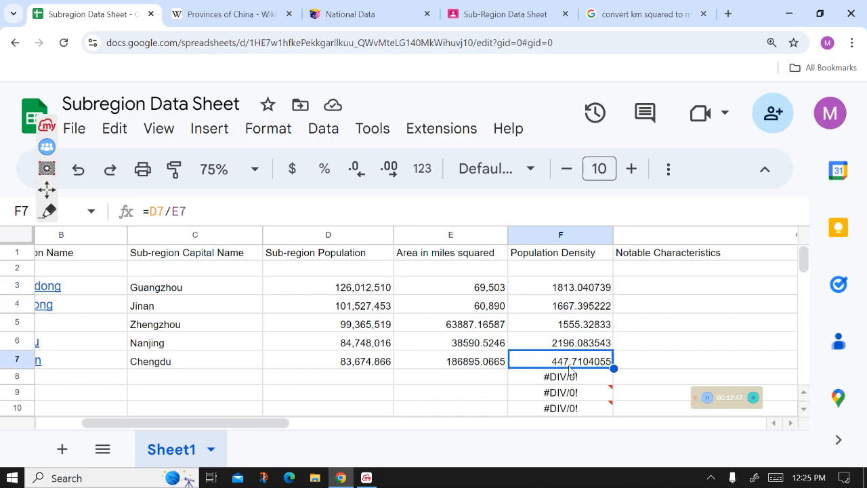
- Clear the Population Density cells from F2 through F10
drag(584, 271, 577, 412)
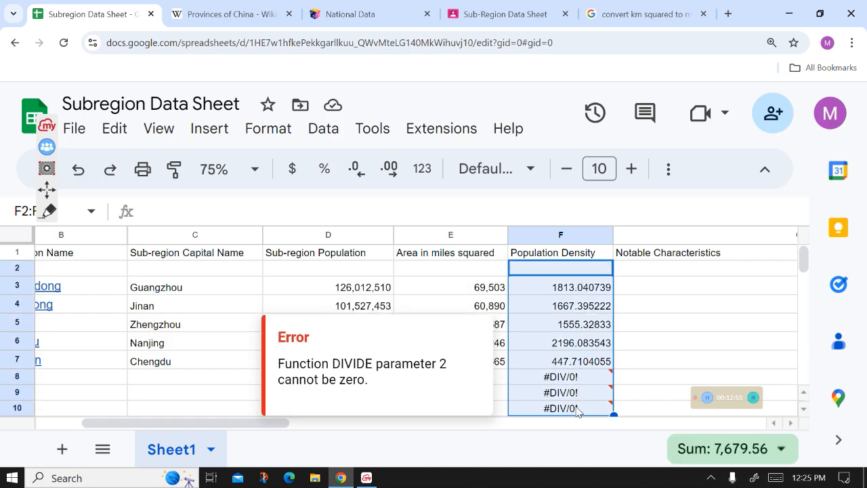
key(Delete)
click(563, 285)
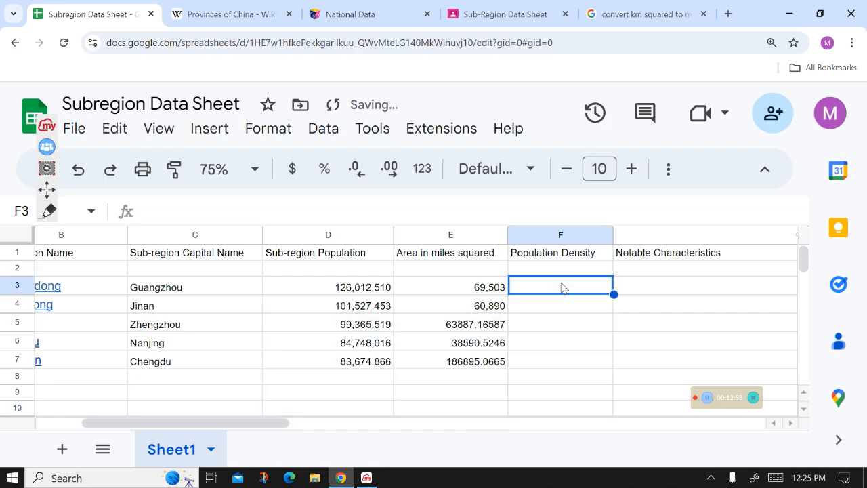
click(516, 269)
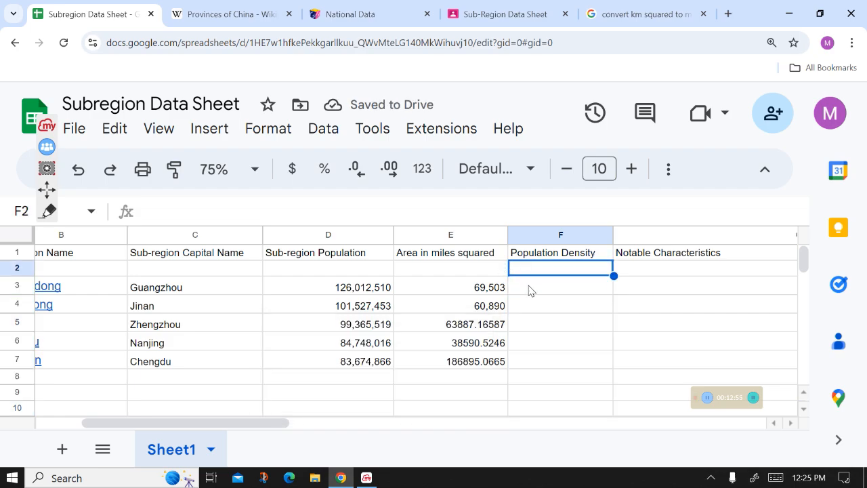
click(529, 290)
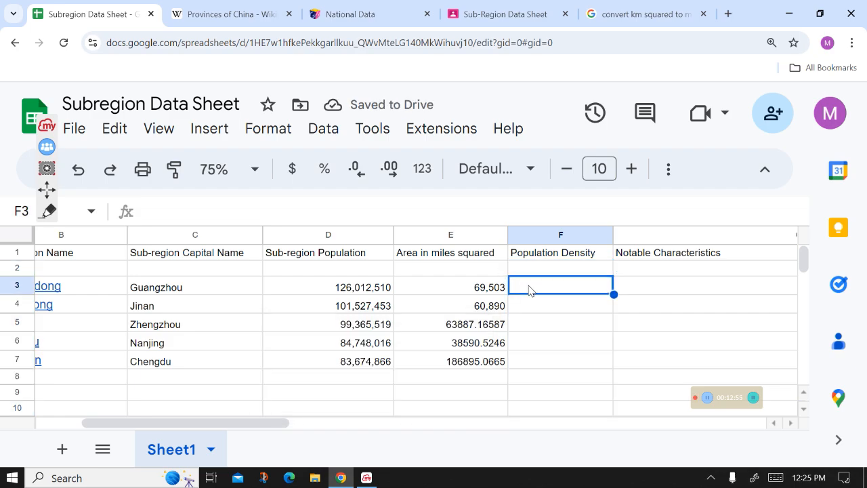
- Enter the formula =D3/E3 in F3 to calculate Guangdong's population density
click(474, 216)
text(=)
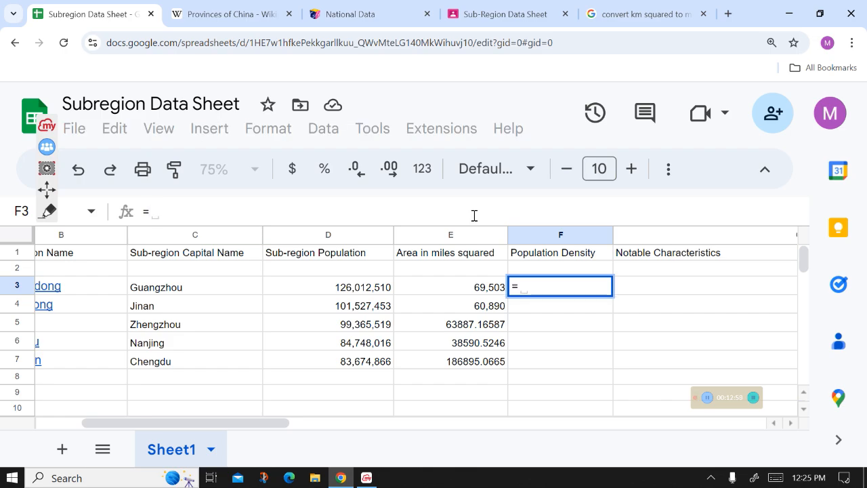
text(D3)
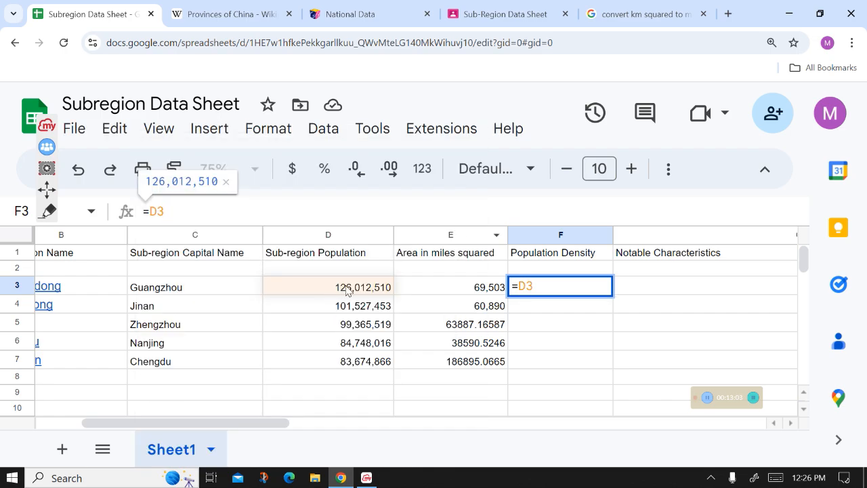
text(/)
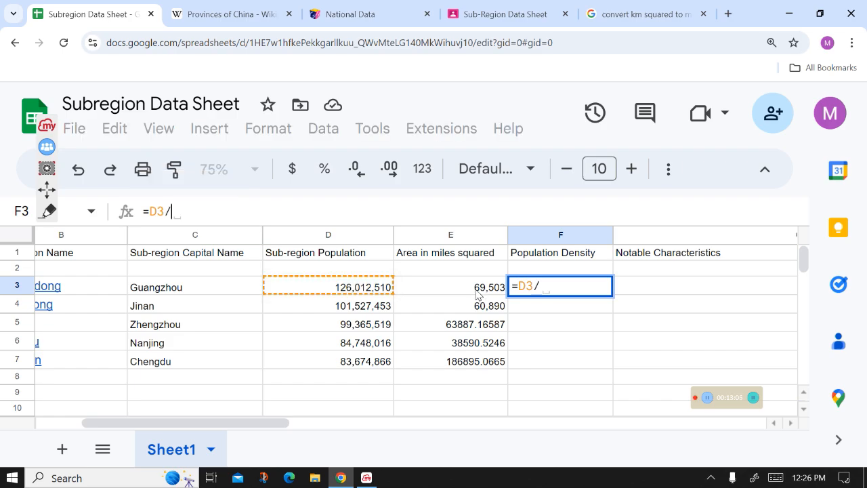
text(E3)
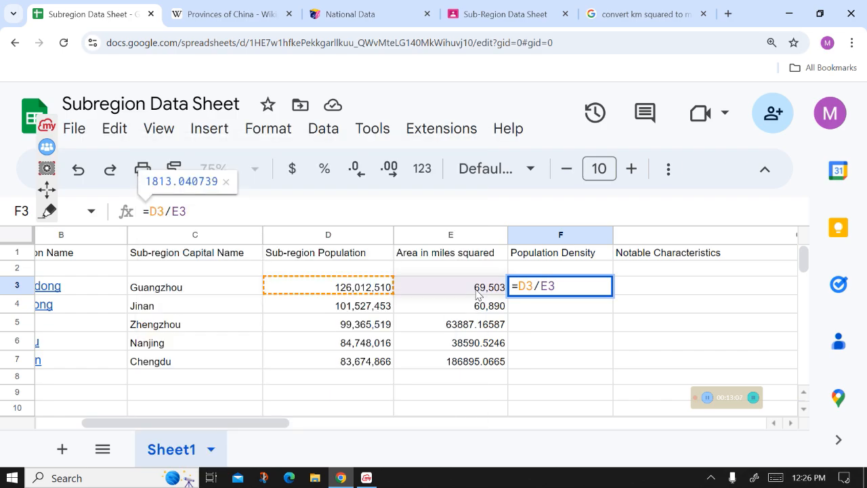
key(Return)
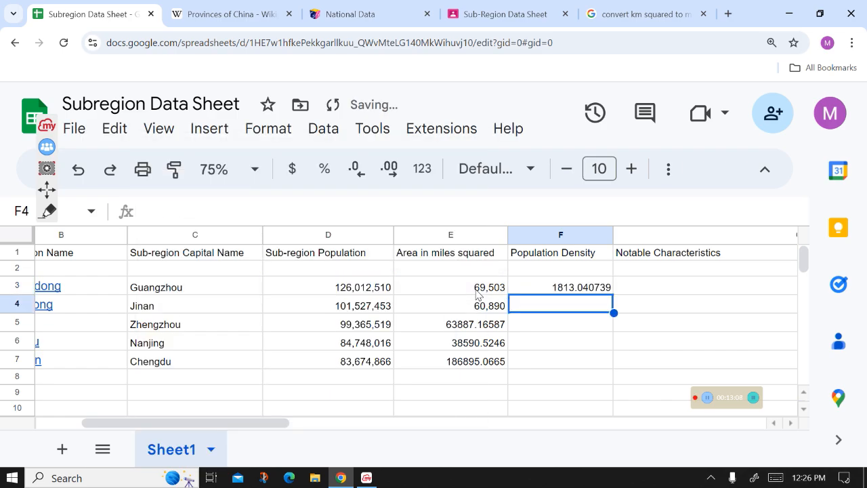
- Fill the F3 density formula down the column through F10
click(585, 293)
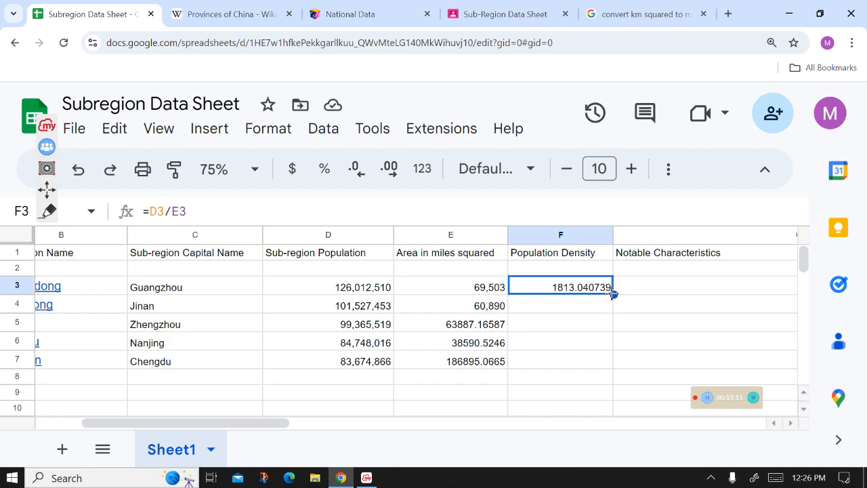
drag(613, 292, 610, 412)
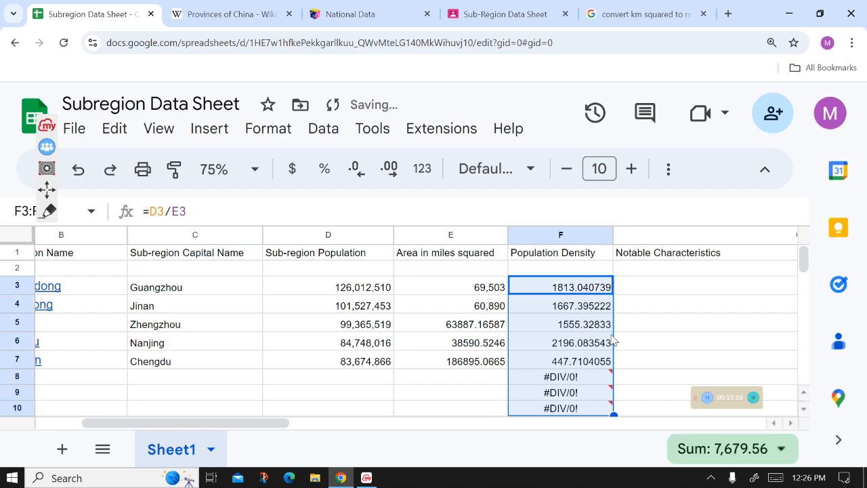
mouse_move(586, 379)
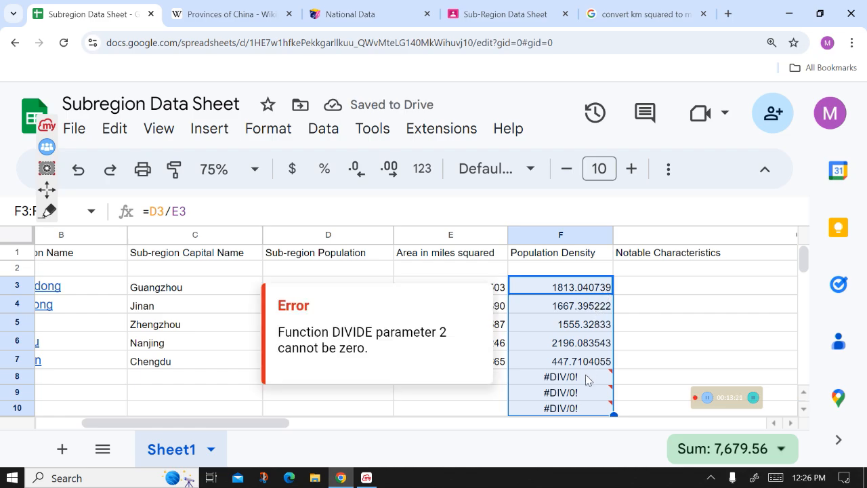
- Enter test values 867 in D8 and 86798 in E8
click(501, 397)
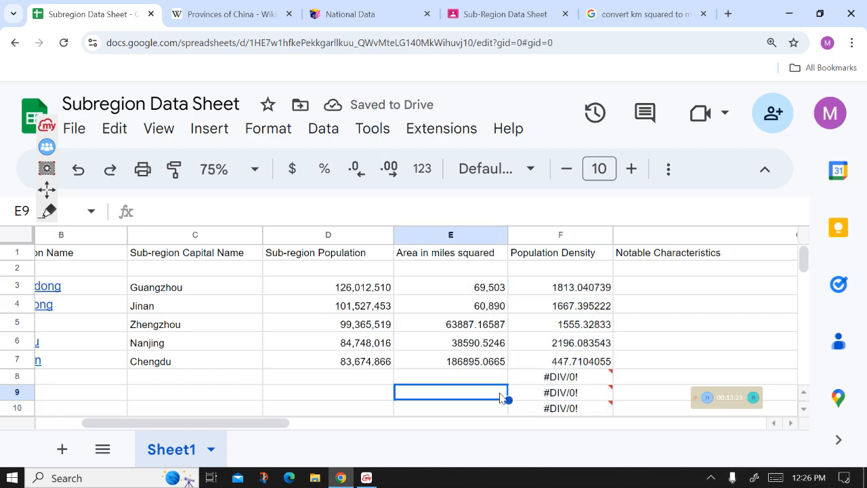
click(476, 381)
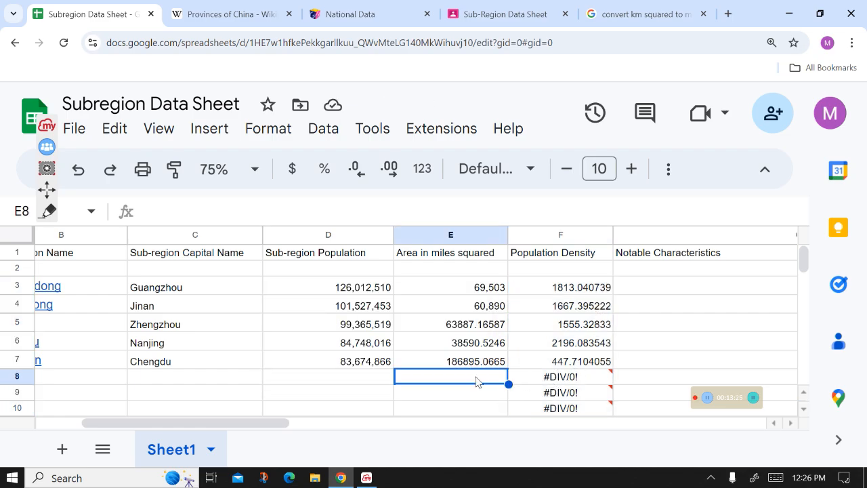
click(346, 384)
text(867)
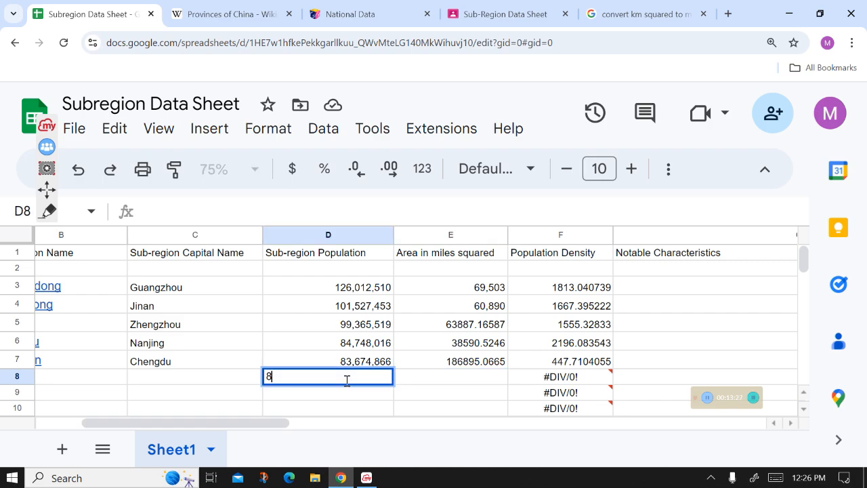
click(483, 381)
text(86798)
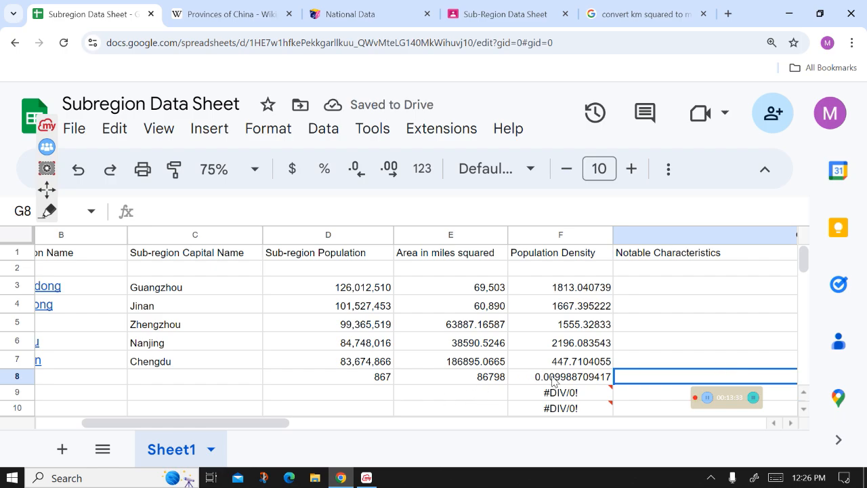
- Delete the test values from E8 and D8
click(486, 384)
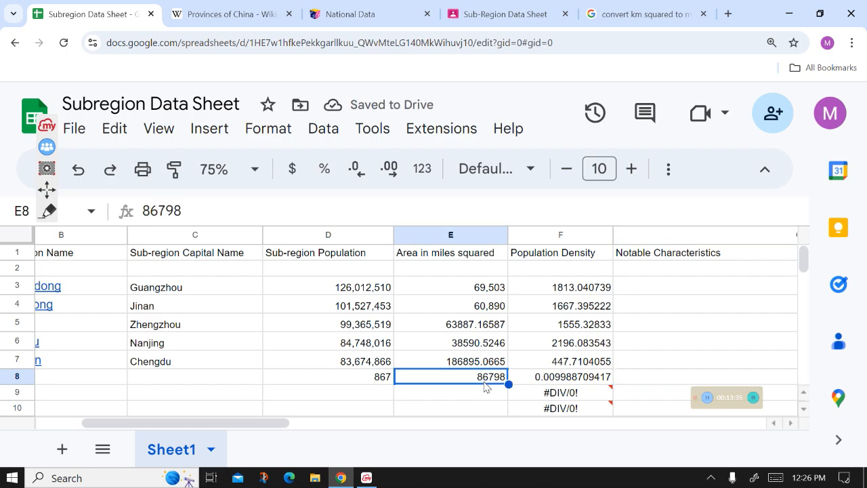
key(Delete)
click(366, 385)
key(Delete)
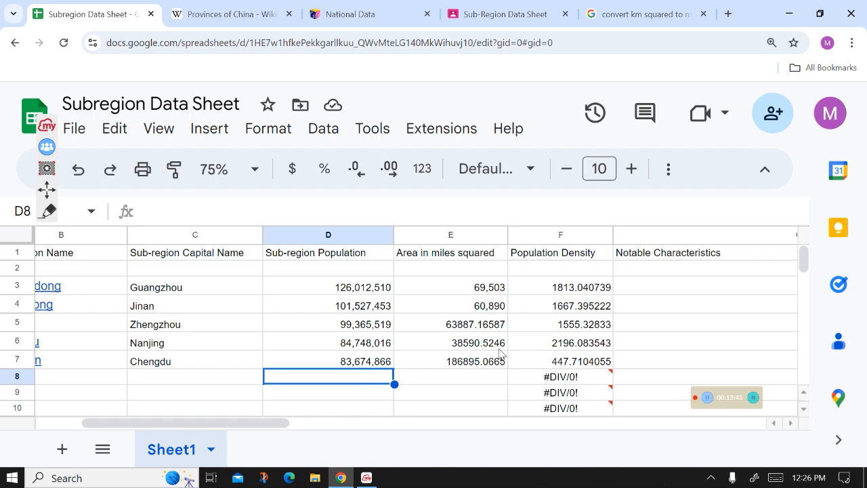
- Switch to the Sub-Region Data Sheet assignment instructions tab
click(686, 305)
click(554, 5)
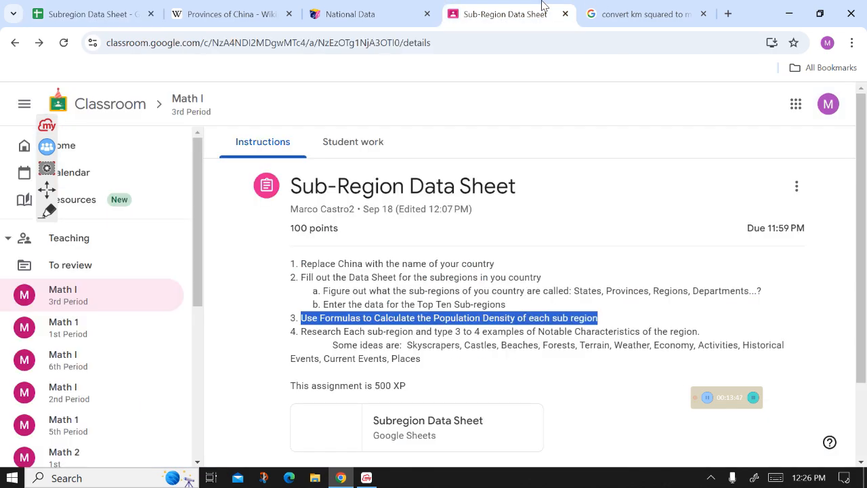
- Read through the instruction step about researching notable characteristics and its list of example ideas
click(512, 368)
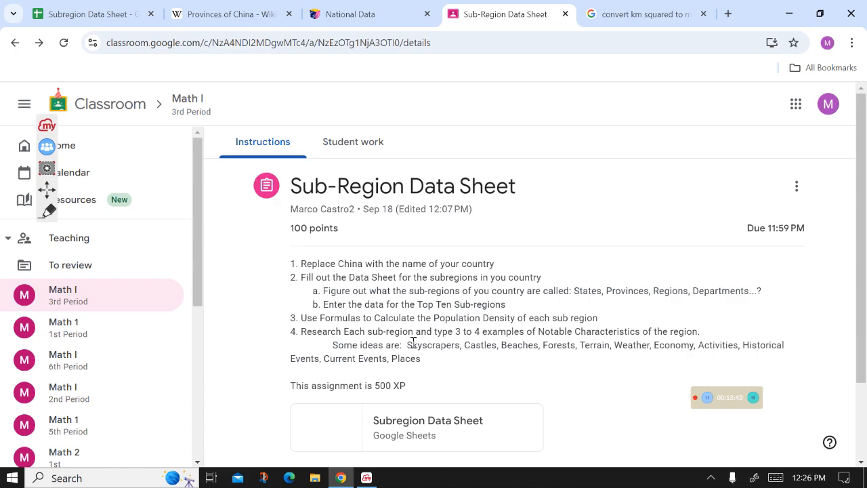
drag(406, 345, 462, 358)
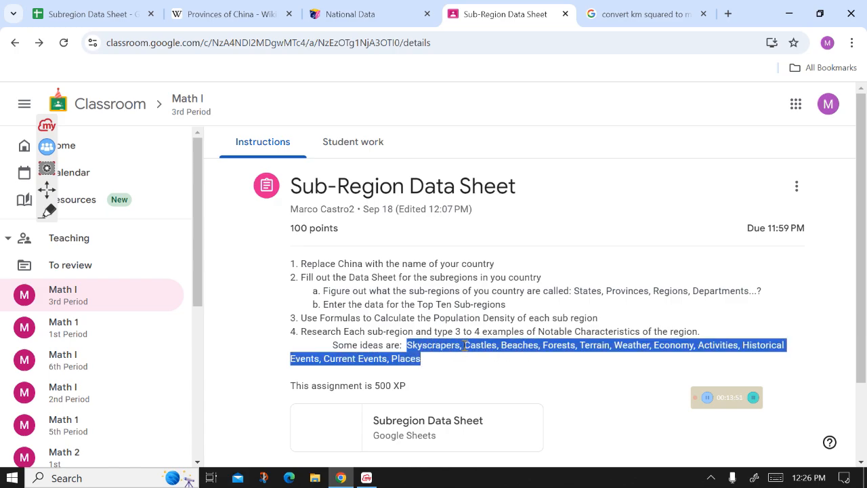
double_click(477, 346)
drag(581, 345, 501, 345)
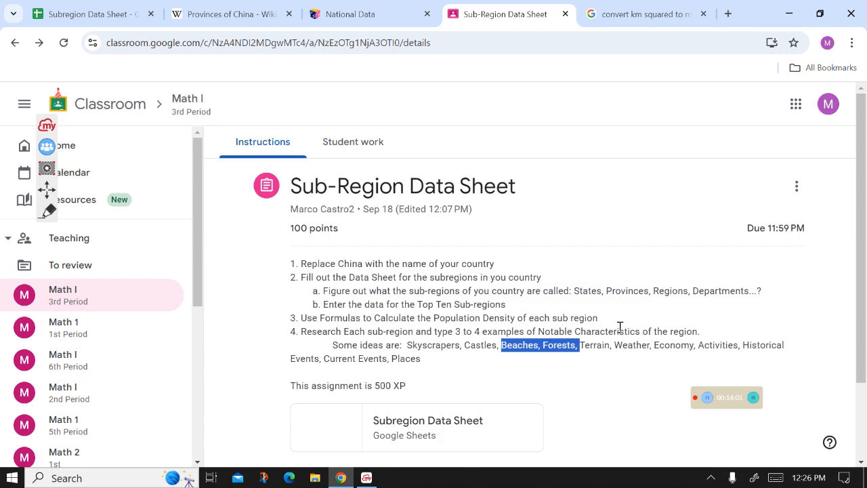
drag(614, 345, 652, 348)
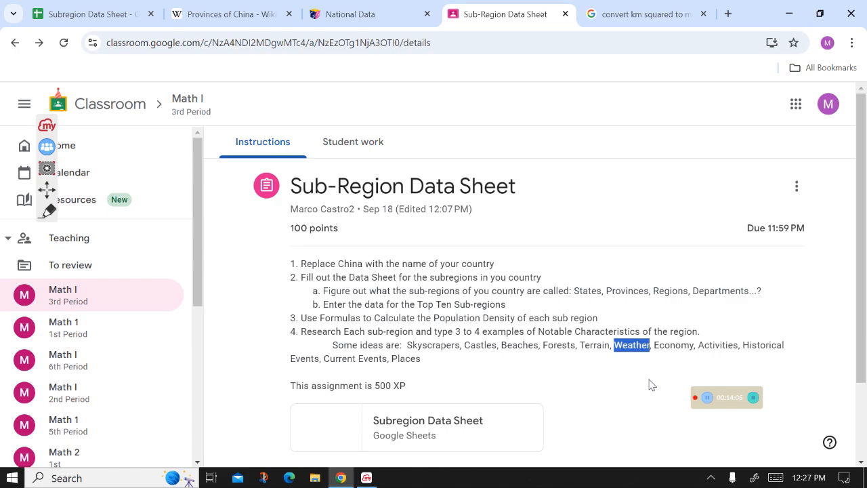
click(655, 342)
drag(655, 343, 693, 349)
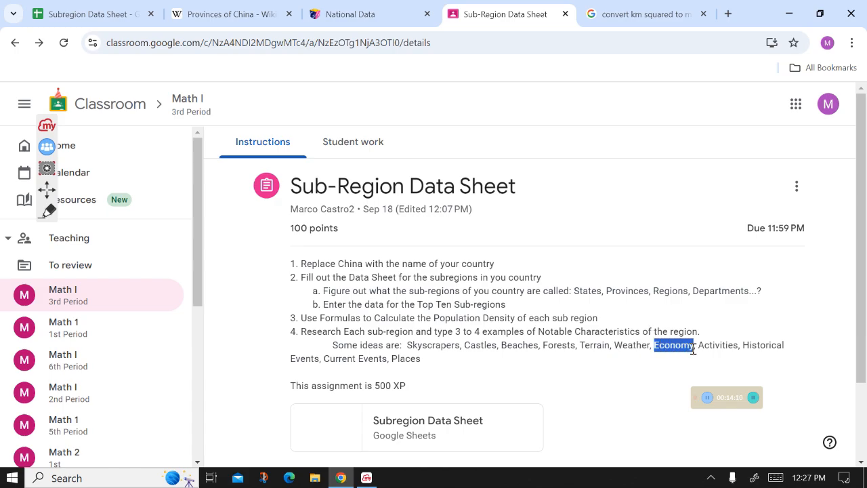
click(629, 376)
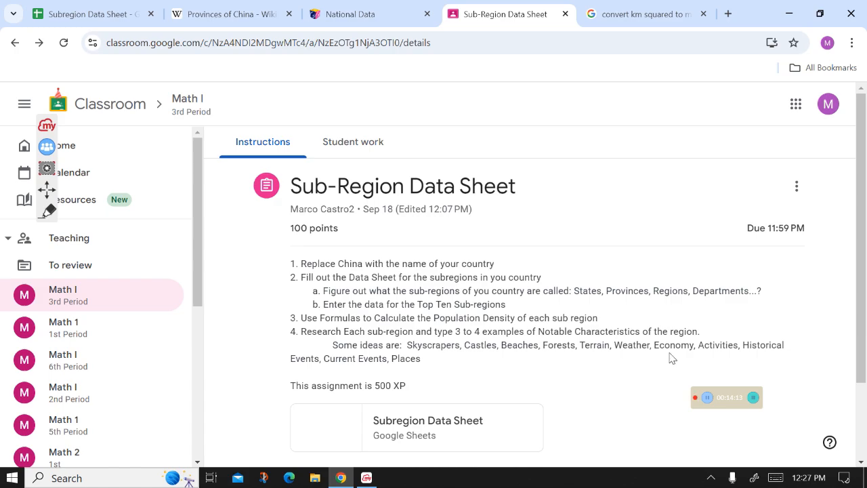